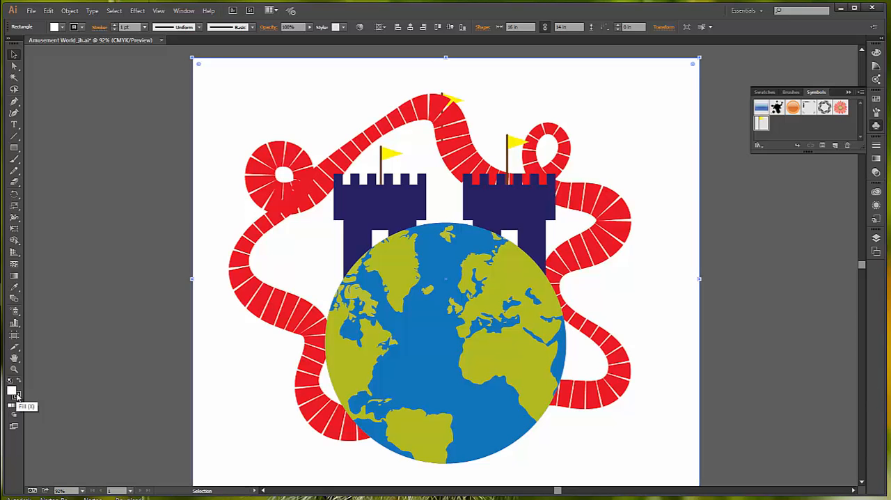
- Remove the stroke from the background rectangle and make its fill the active colour attribute
left_click(19, 397)
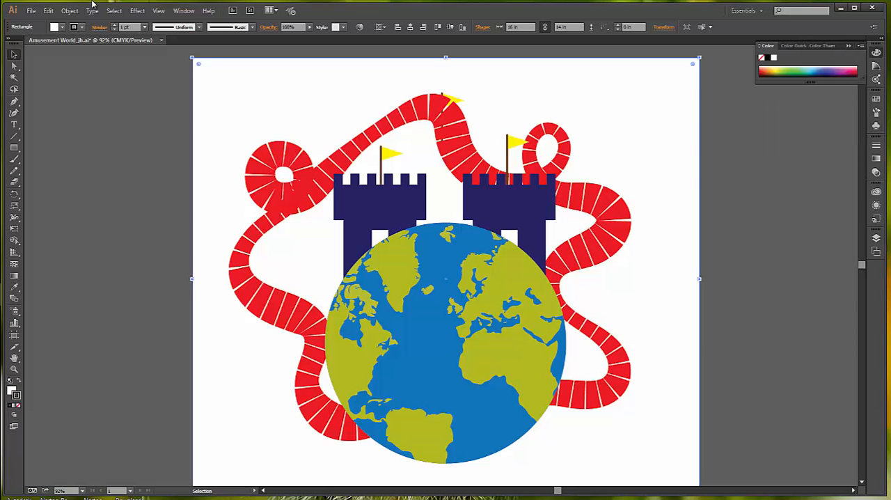
left_click(81, 28)
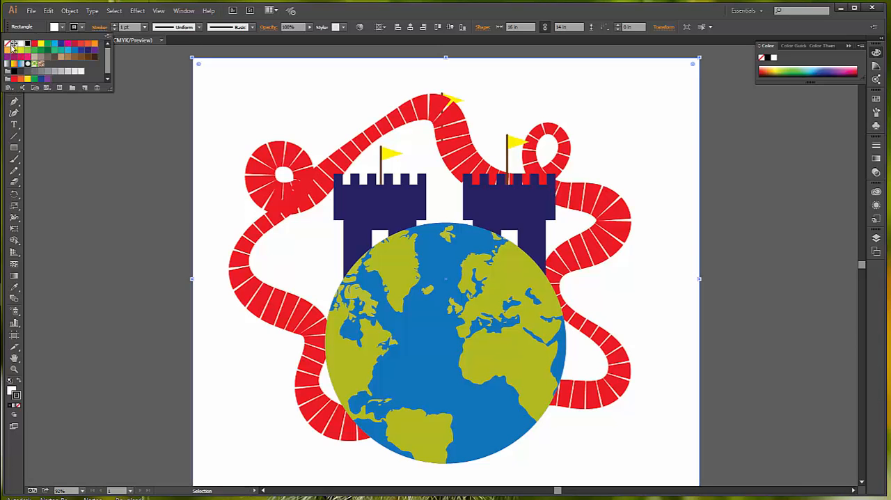
left_click(8, 43)
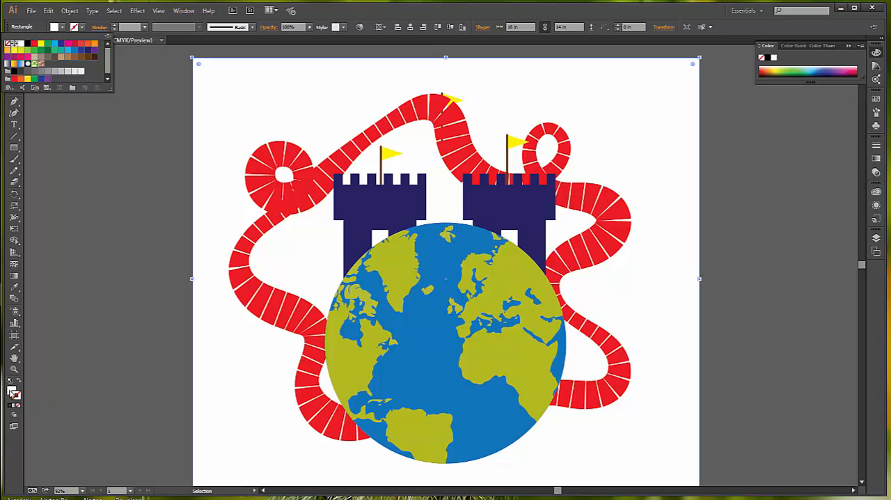
left_click(12, 393)
left_click(13, 393)
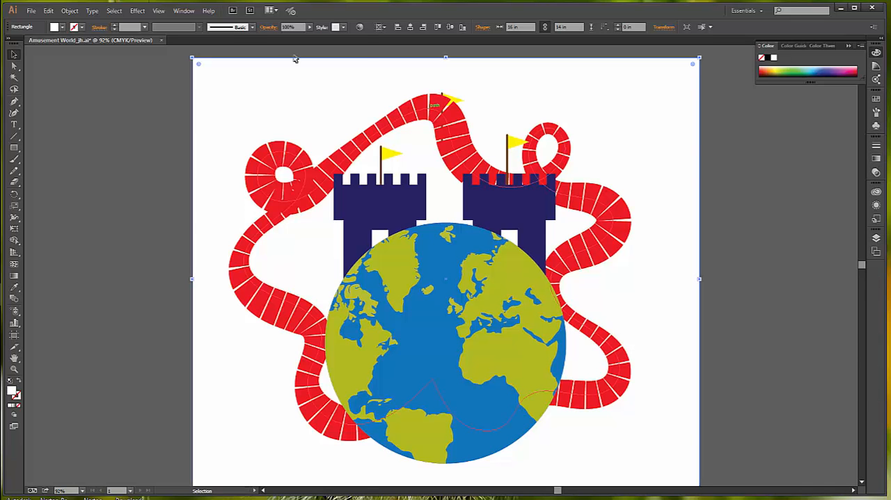
- Fill the background rectangle with a linear gradient at a 90° angle
left_click(183, 12)
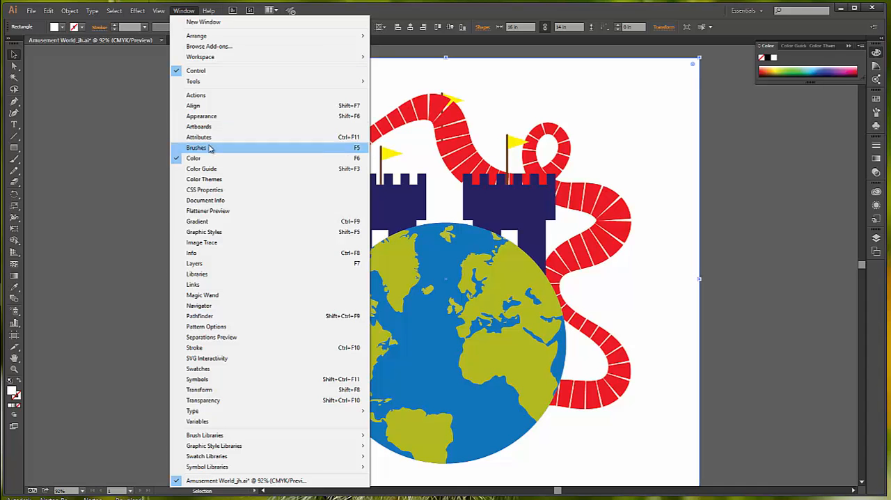
left_click(214, 223)
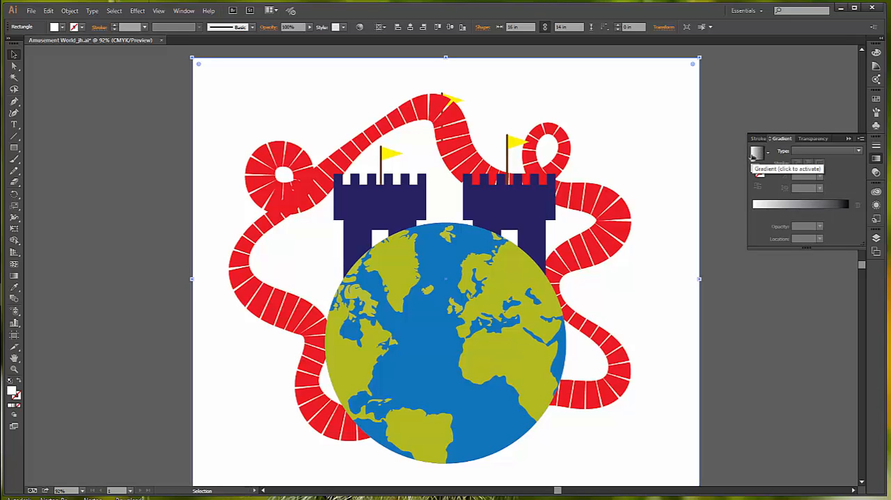
left_click(861, 152)
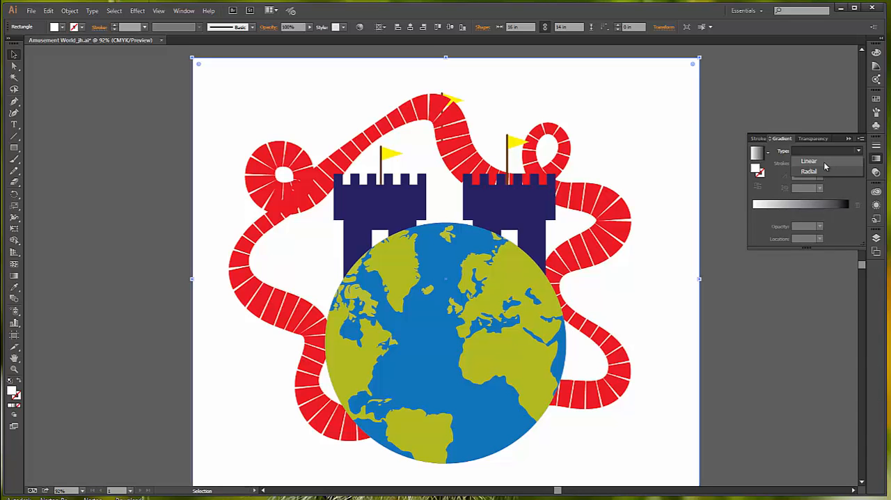
left_click(823, 162)
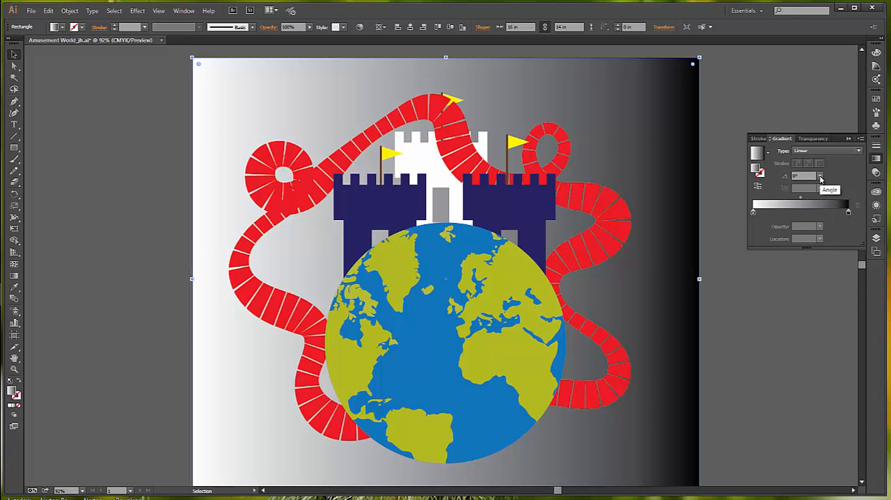
left_click(821, 176)
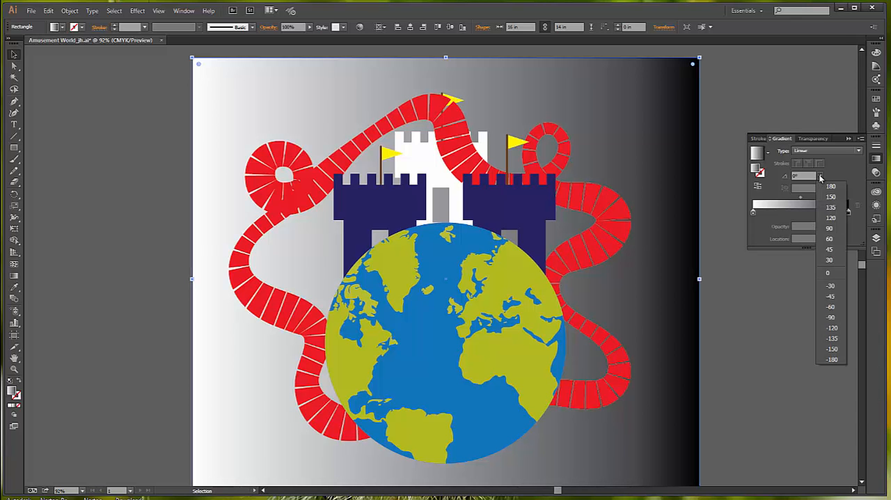
left_click(831, 228)
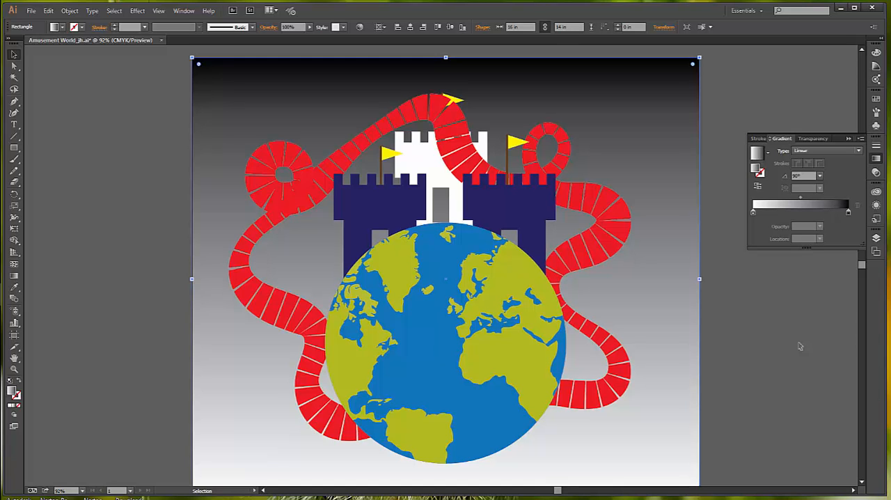
- Recolour the black stop of the background gradient with the medium blue swatch
left_click(849, 214)
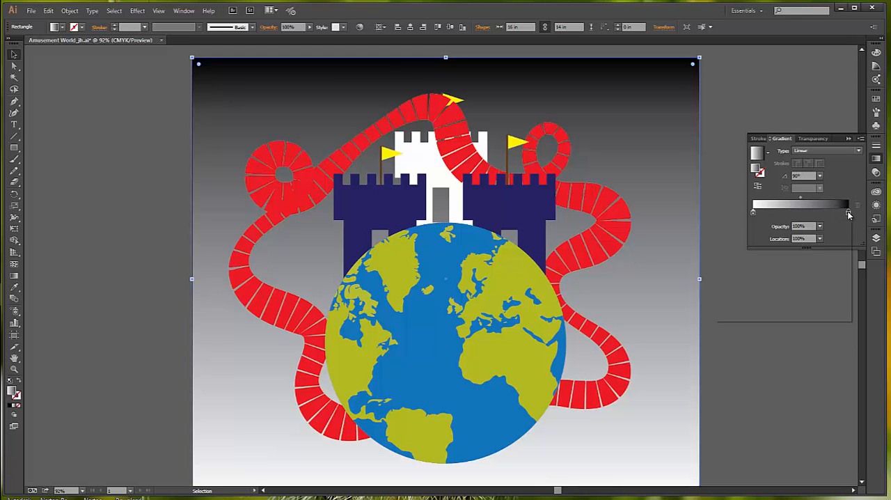
double_click(848, 213)
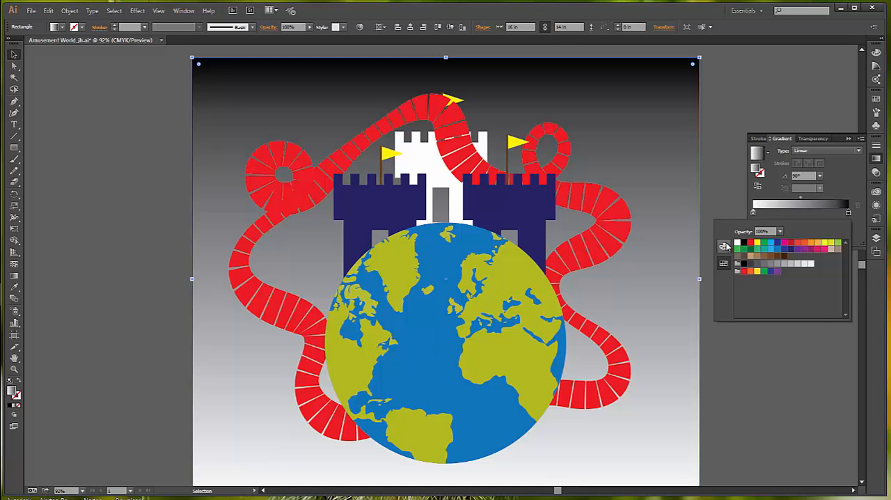
left_click(783, 251)
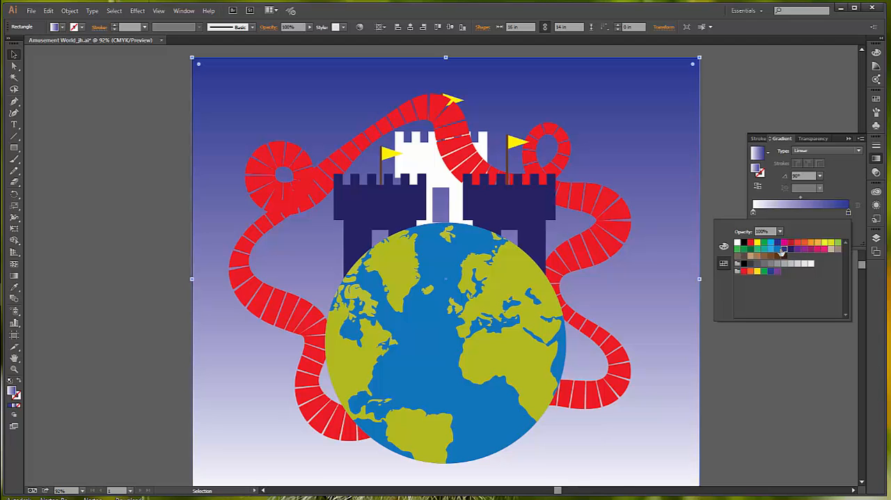
left_click(777, 250)
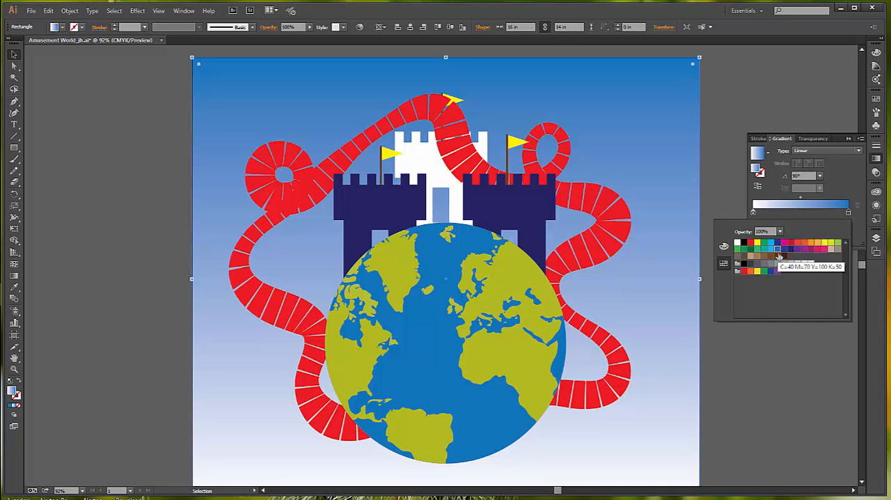
key("Return")
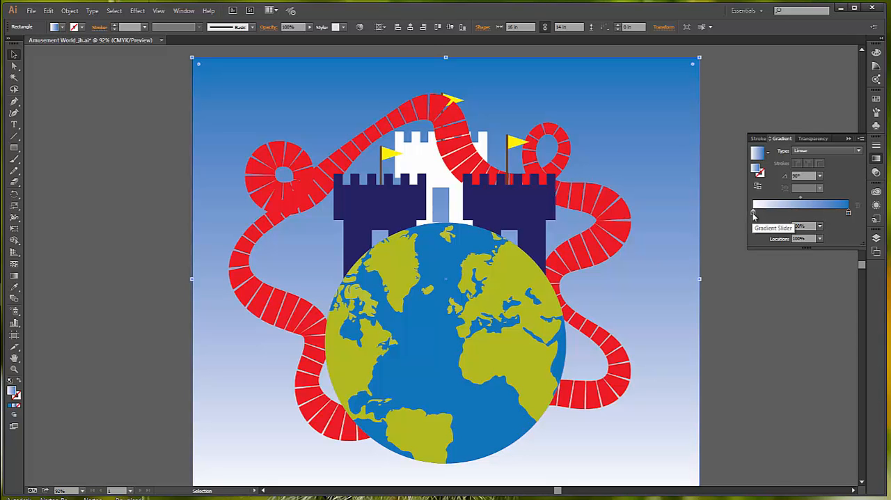
- Move the white stop of the background gradient to a location of about 50%
left_click_drag(754, 214, 806, 216)
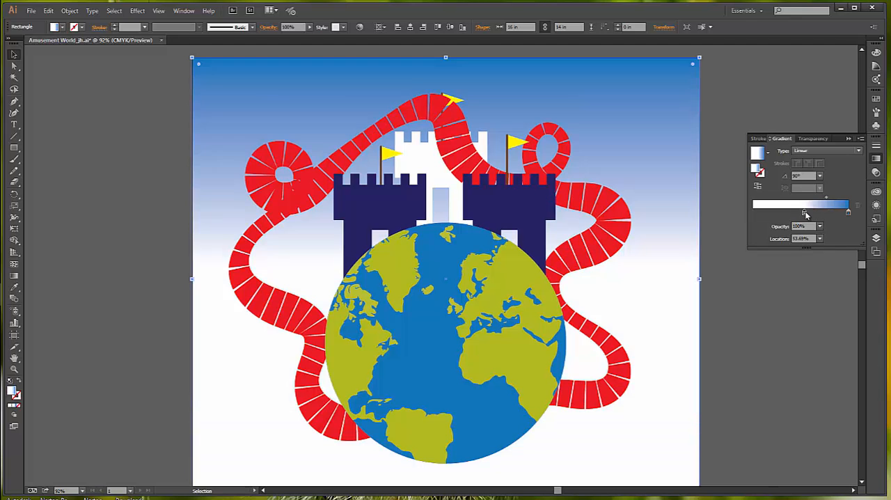
left_click_drag(806, 215, 804, 215)
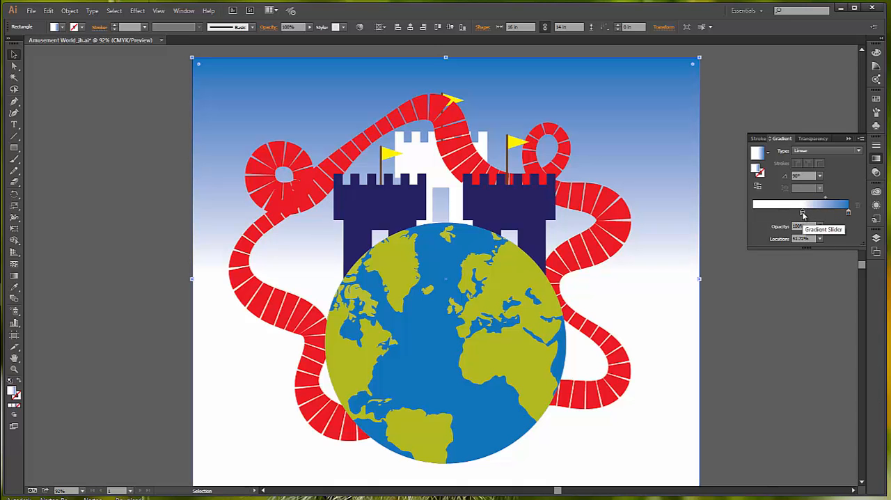
left_click_drag(804, 215, 802, 214)
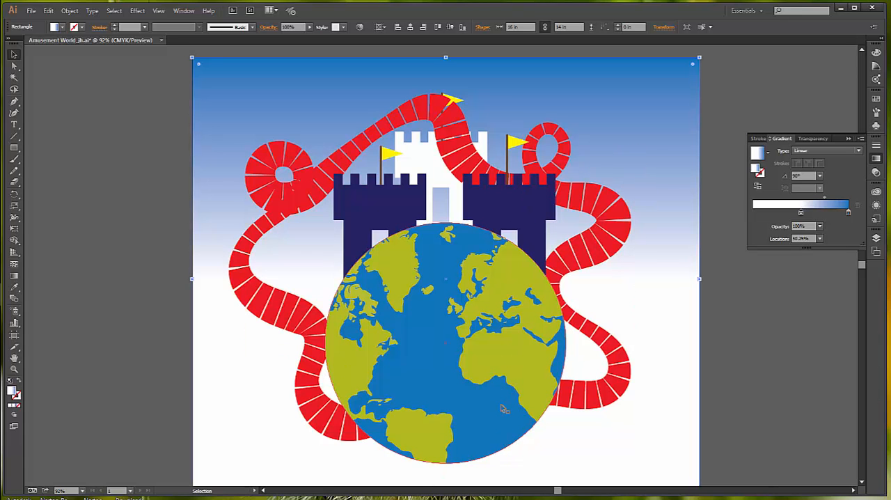
- Copy the globe's blue ocean circle and paste the duplicate in place over the globe
left_click(490, 440)
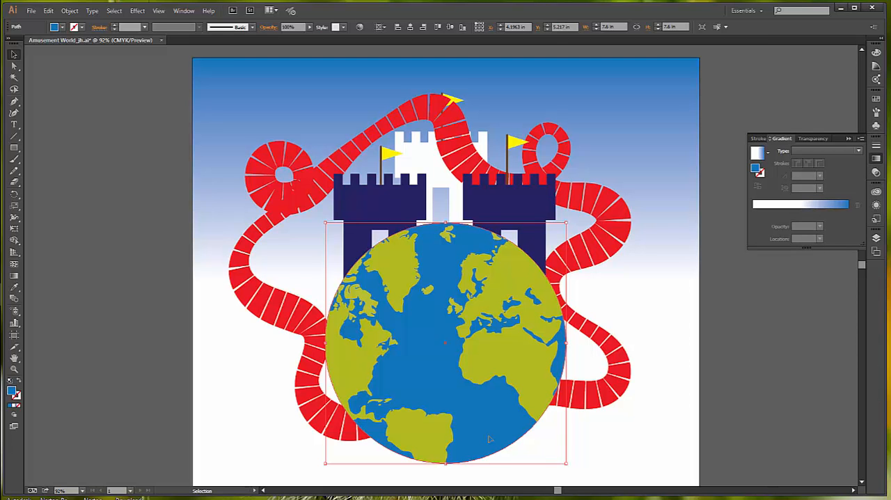
left_click(48, 13)
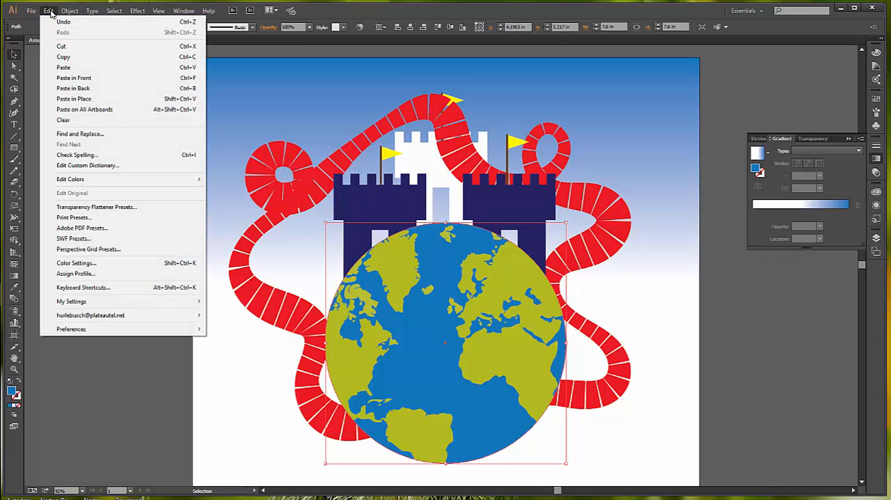
left_click(63, 58)
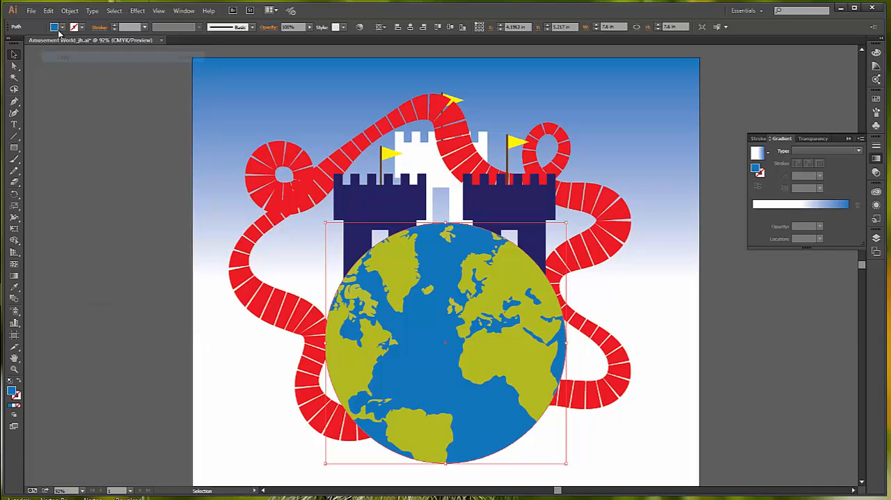
left_click(49, 12)
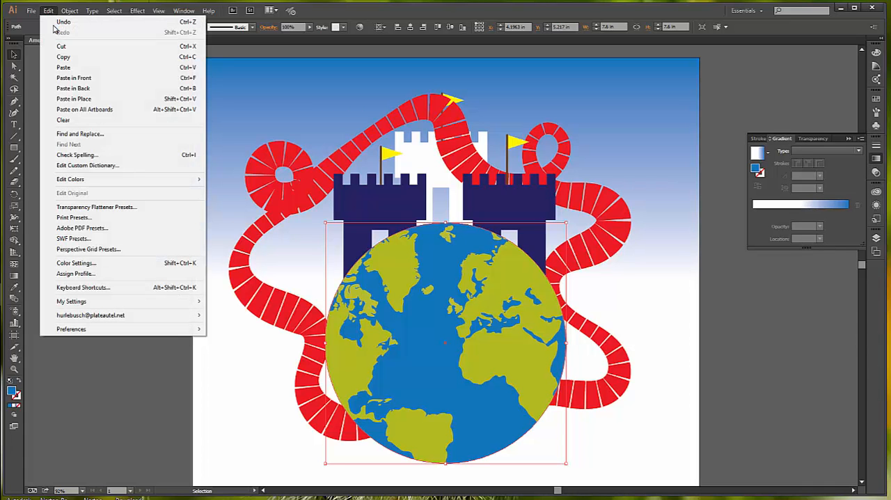
left_click(73, 99)
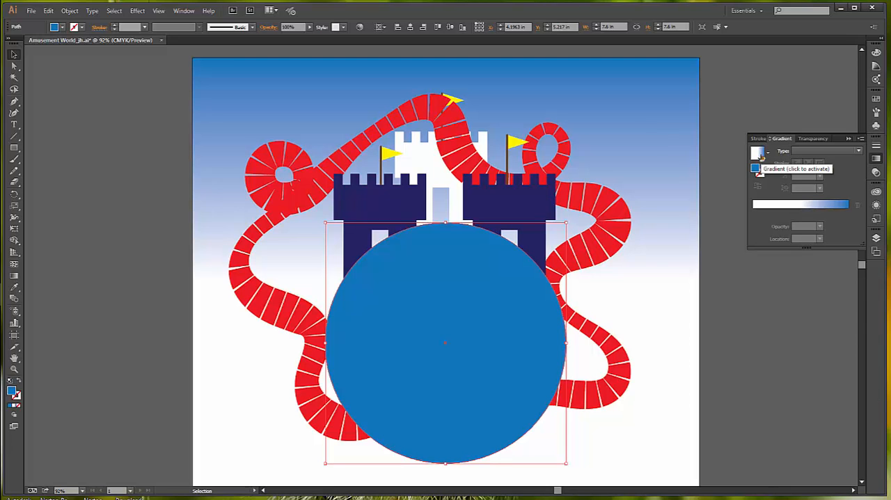
- Fill the duplicate circle with the White, Black gradient preset and set its type to Radial
left_click(858, 152)
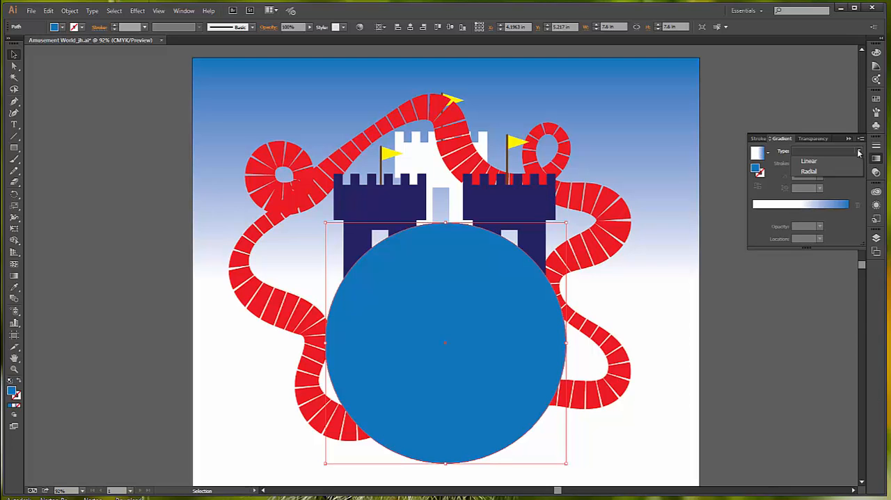
left_click(820, 172)
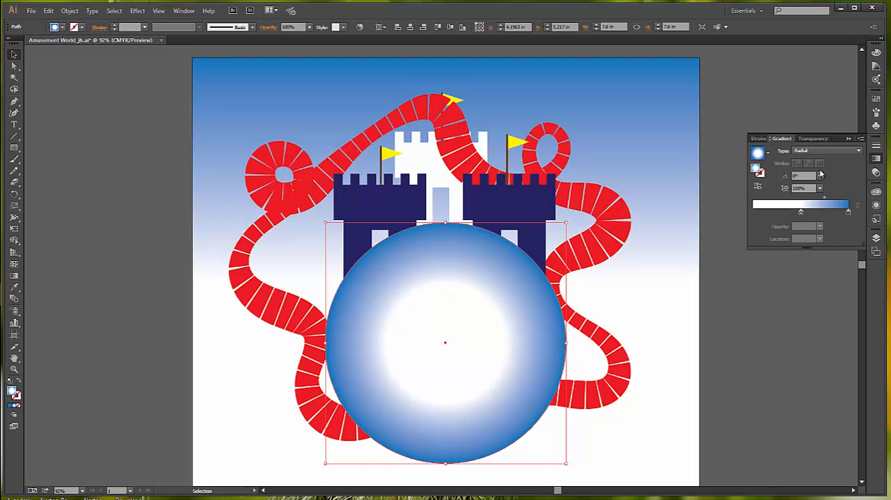
left_click(769, 153)
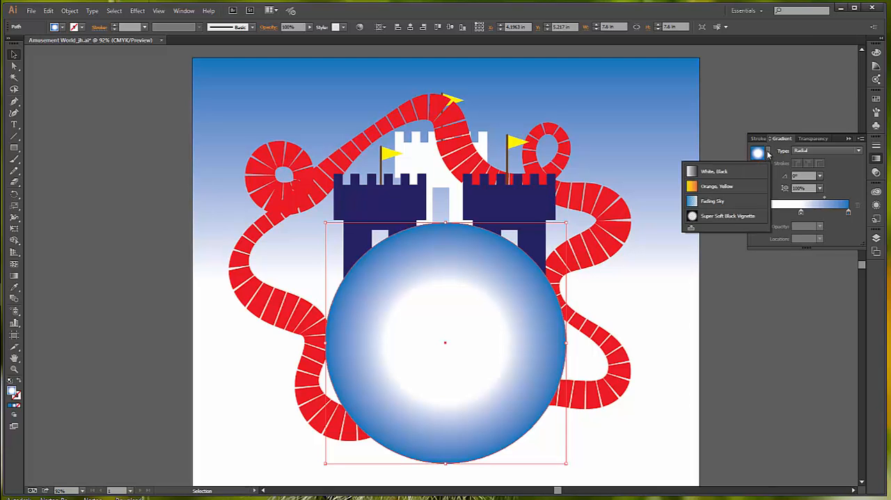
left_click(726, 173)
left_click(858, 150)
left_click(819, 171)
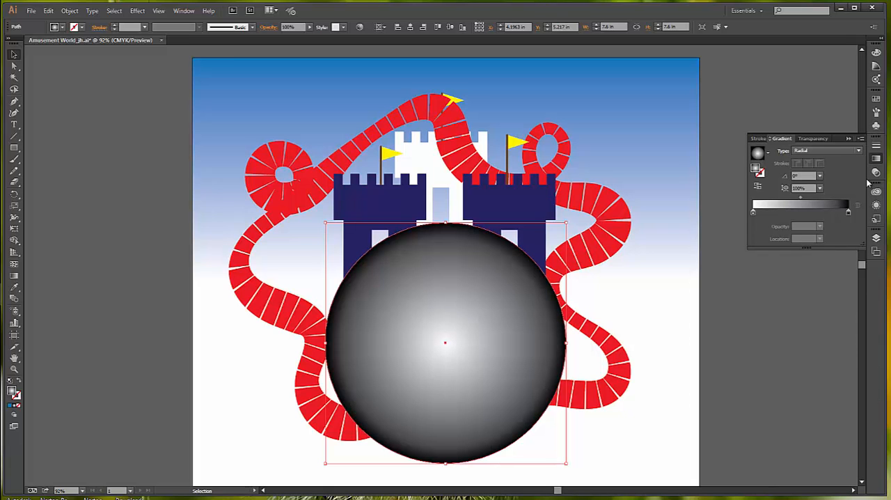
- Change the black stop of the circle's radial gradient to white with 0% opacity
left_click(848, 213)
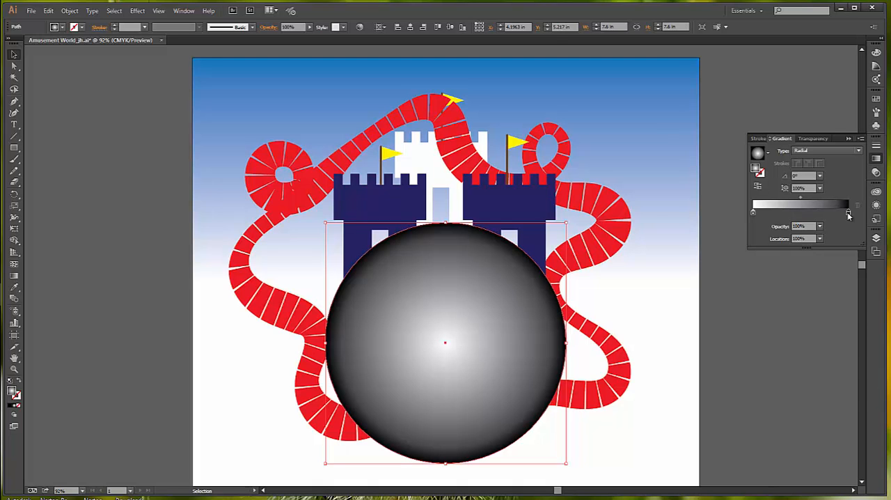
double_click(849, 213)
left_click(736, 243)
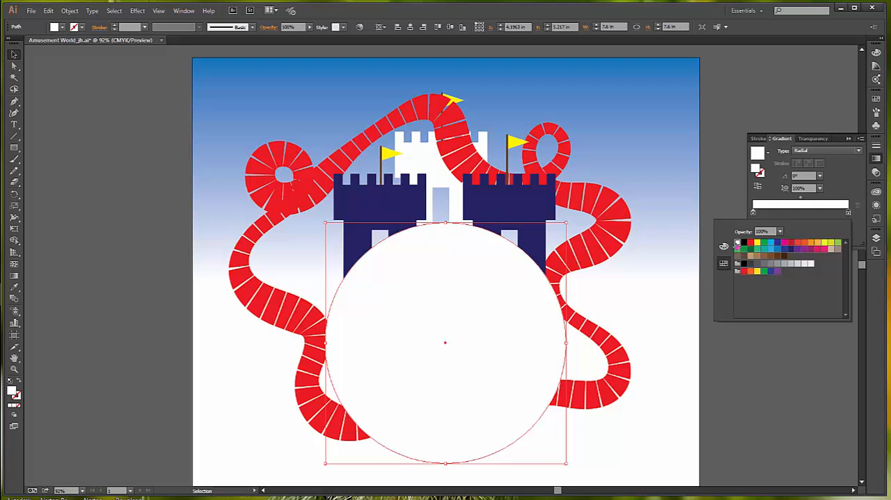
left_click(781, 232)
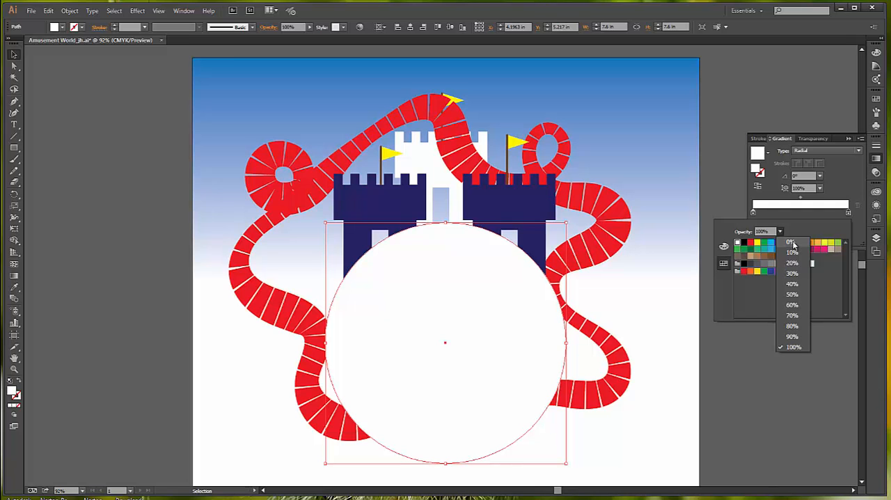
left_click(793, 242)
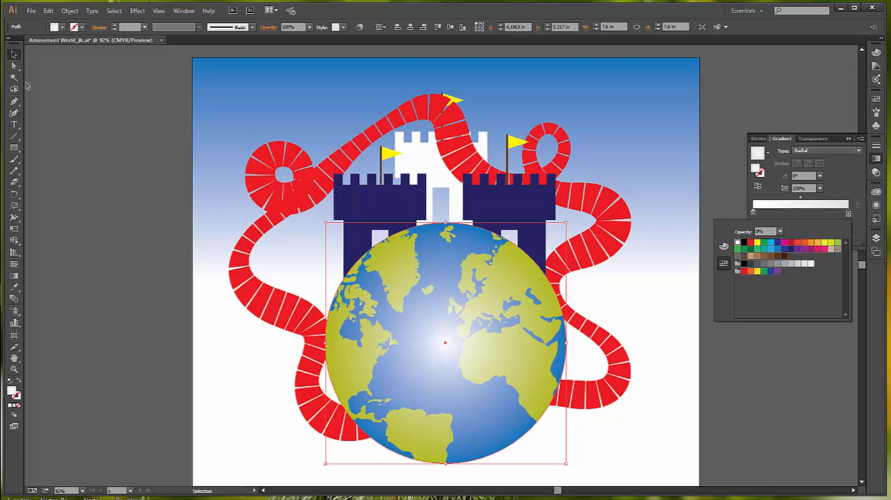
- Reposition the radial highlight with the Gradient tool, centring it on the globe's upper right and shortening its spread to near the globe's centre
left_click(15, 278)
left_click(15, 278)
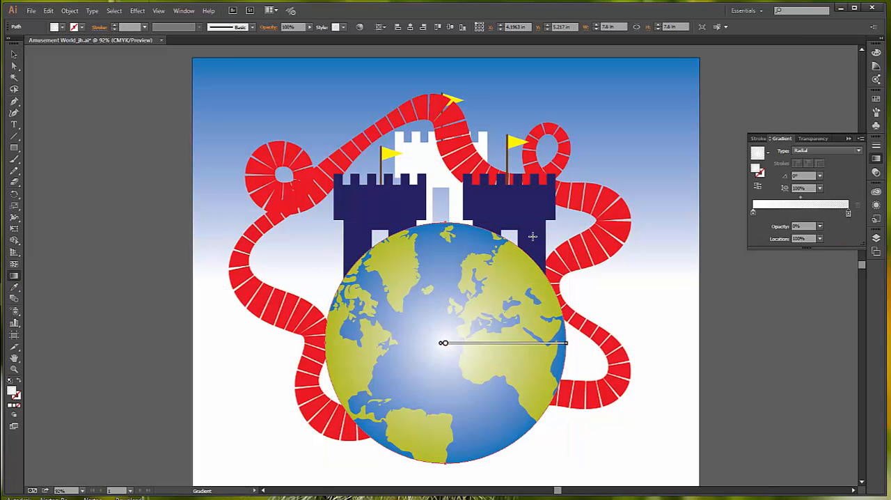
mouse_move(532, 236)
left_mouse_down()
mouse_move(482, 281)
mouse_move(435, 358)
left_mouse_up()
mouse_move(481, 275)
left_mouse_down()
mouse_move(451, 344)
mouse_move(432, 354)
mouse_move(399, 402)
left_mouse_up()
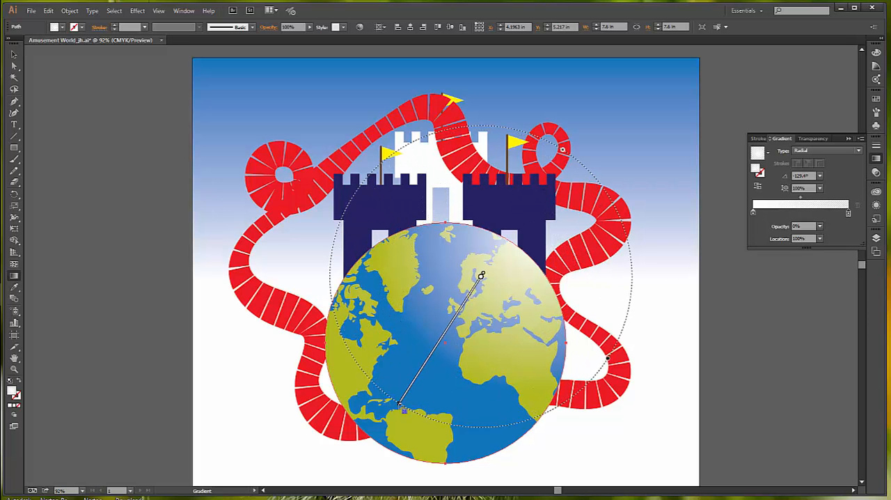
mouse_move(473, 271)
left_mouse_down()
mouse_move(454, 318)
mouse_move(422, 344)
left_mouse_up()
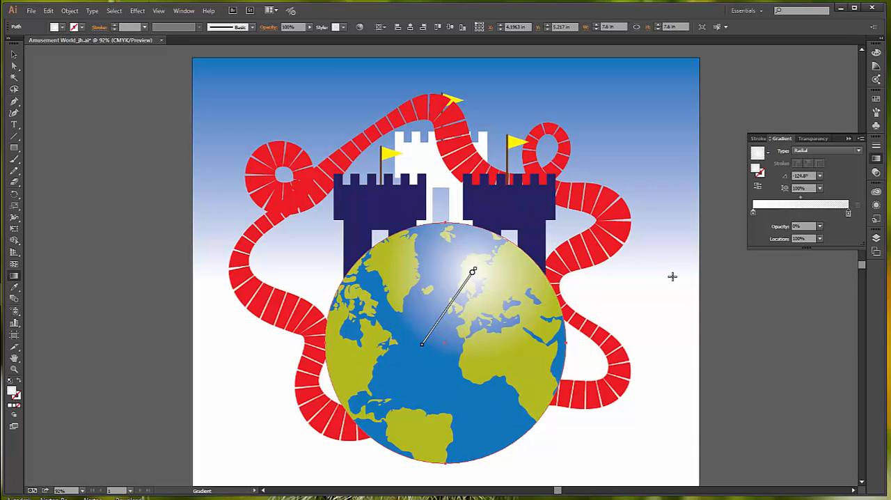
left_click(10, 58)
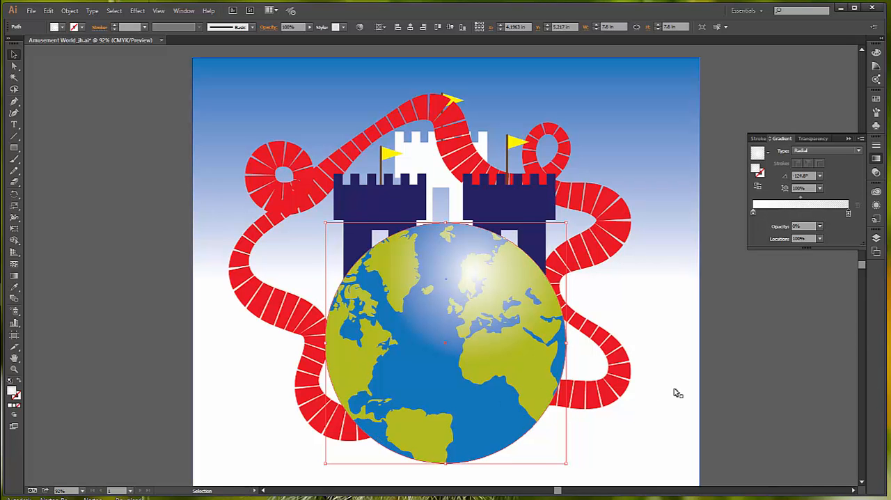
- Lock the circle carrying the white radial highlight over the globe
left_click(740, 380)
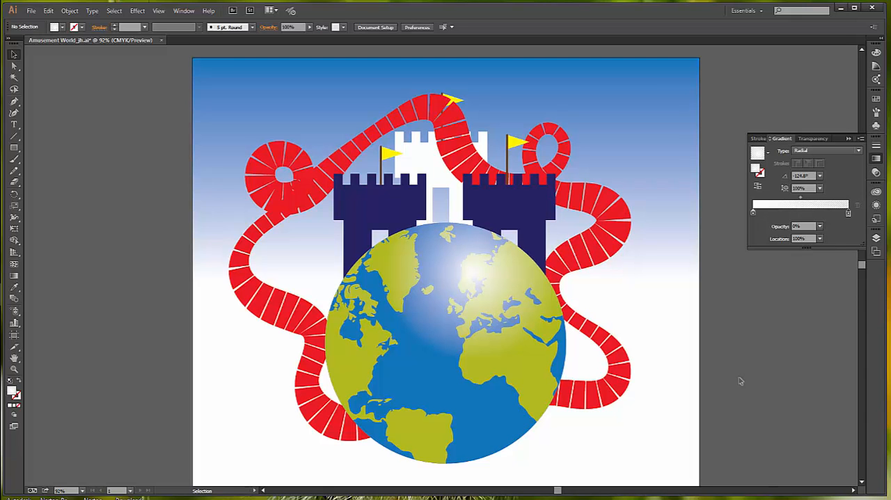
left_click(499, 290)
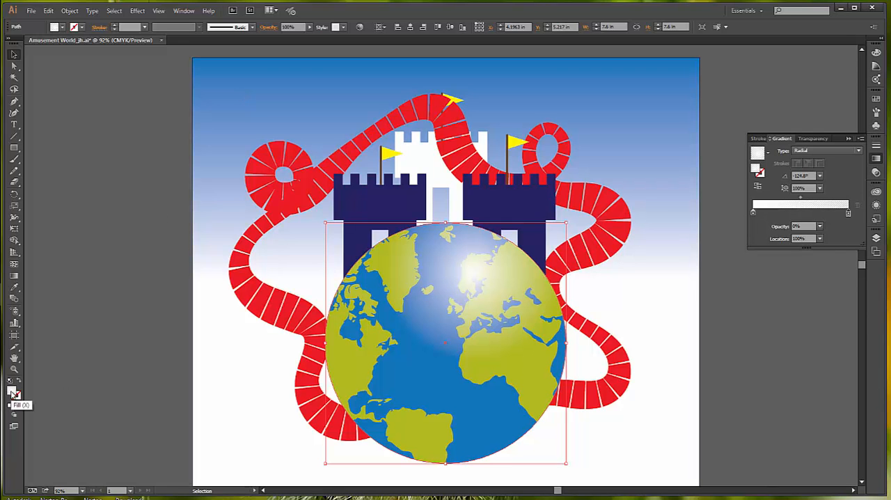
left_click(69, 10)
mouse_move(87, 71)
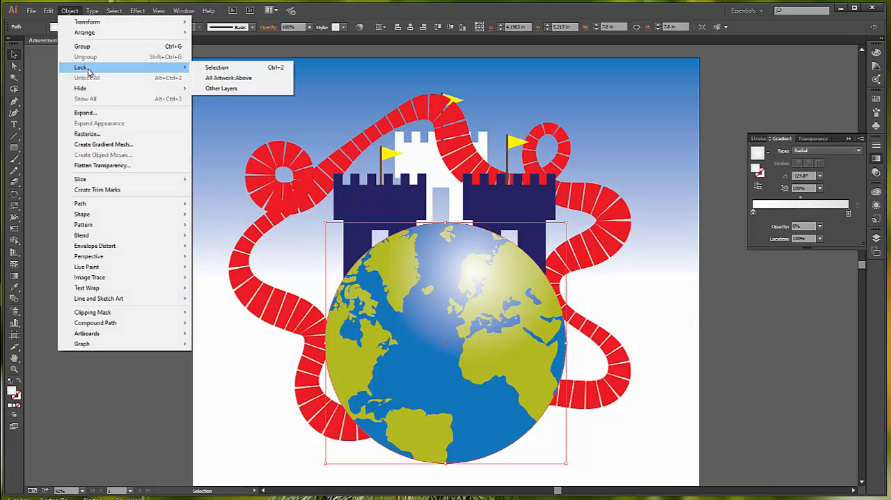
left_click(243, 68)
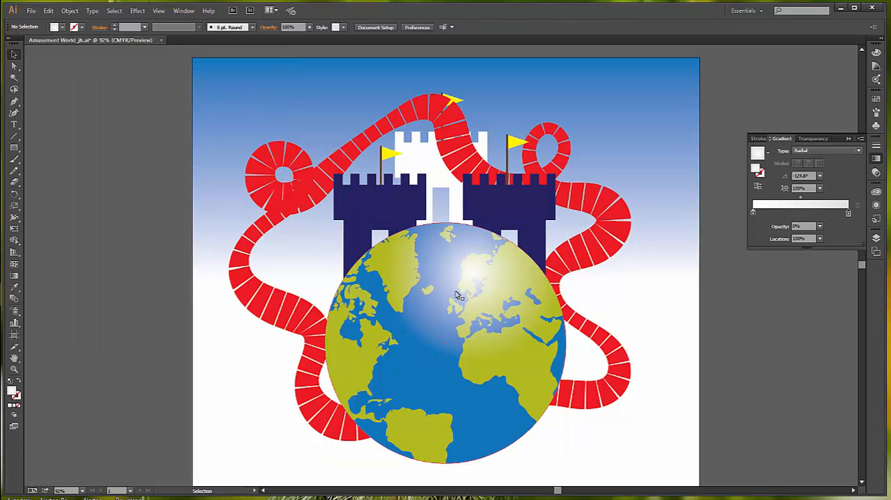
- Apply a Drop Shadow to the globe's blue ocean circle in Multiply mode with 75% opacity, 0.1 in X and Y offsets and 0.07 in blur
left_click(477, 449)
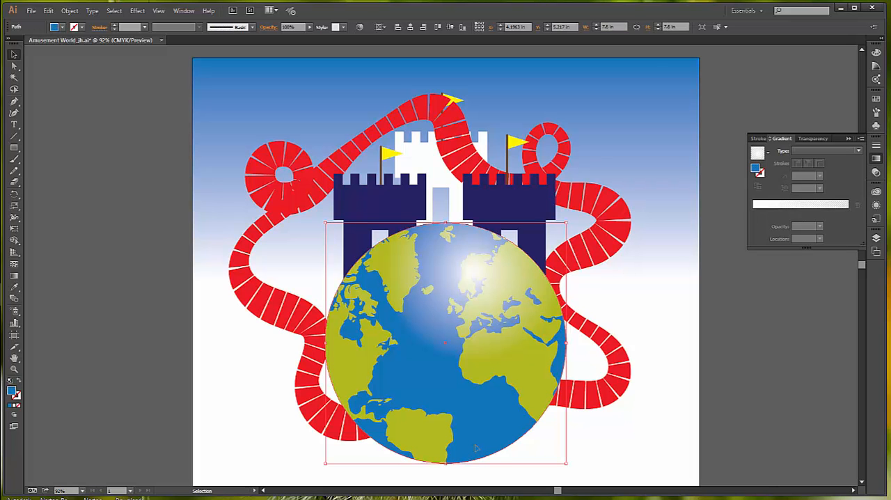
left_click_drag(477, 449, 464, 316)
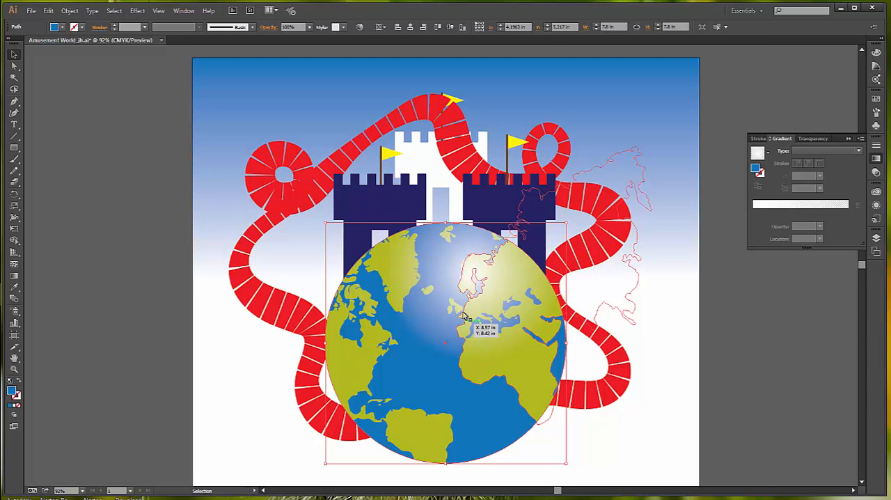
left_click_drag(465, 316, 464, 317)
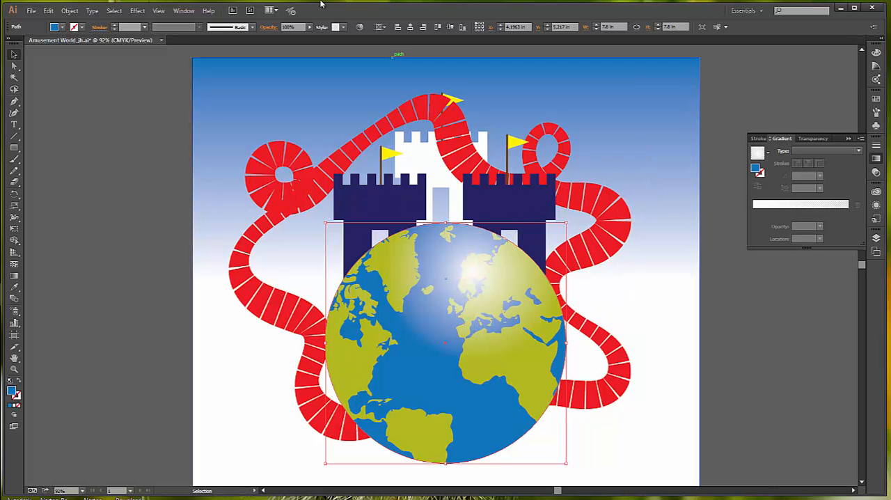
left_click(137, 11)
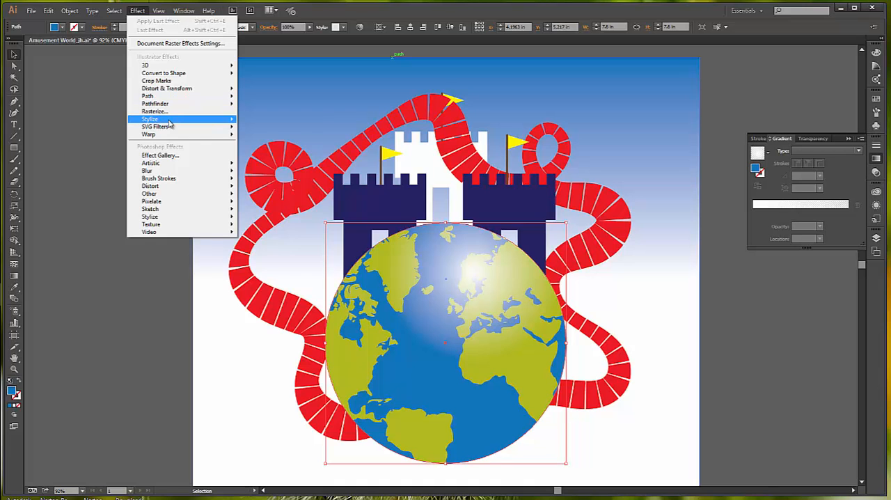
mouse_move(170, 120)
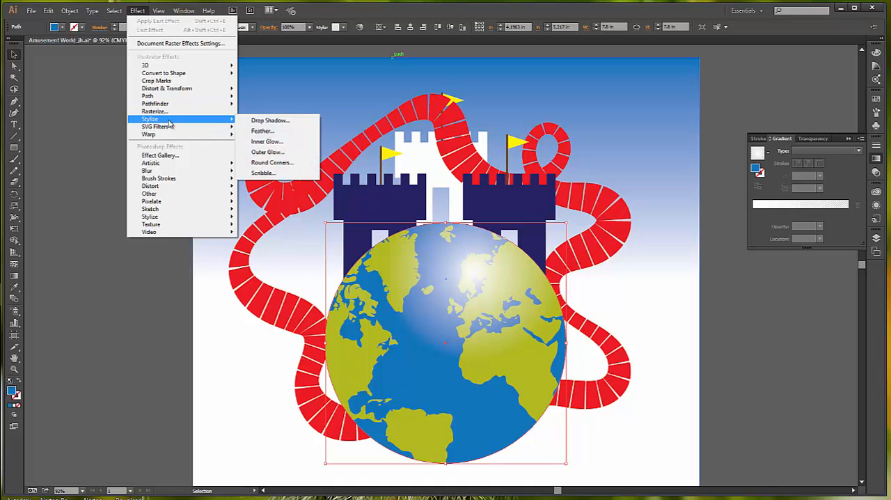
left_click(273, 122)
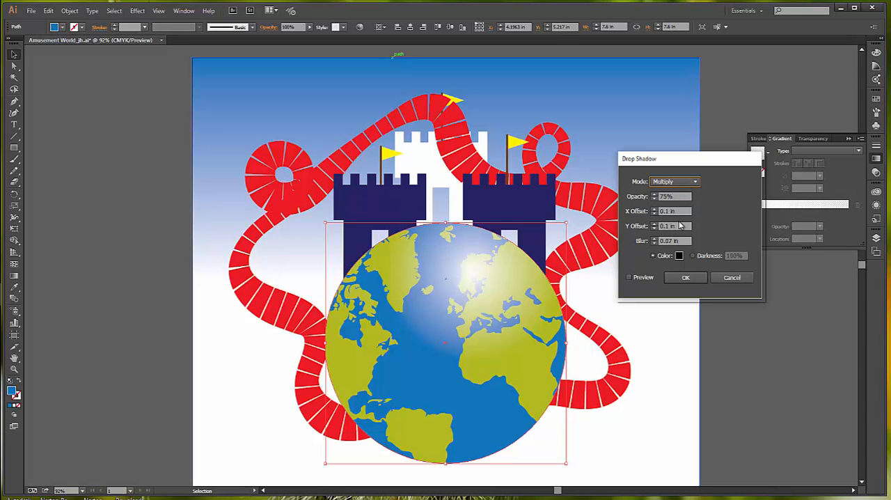
left_click(629, 278)
left_click(629, 278)
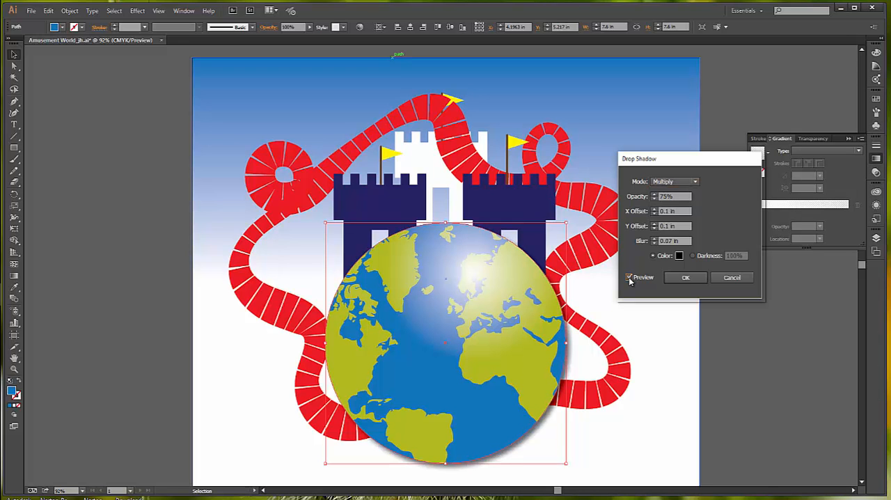
left_click(686, 277)
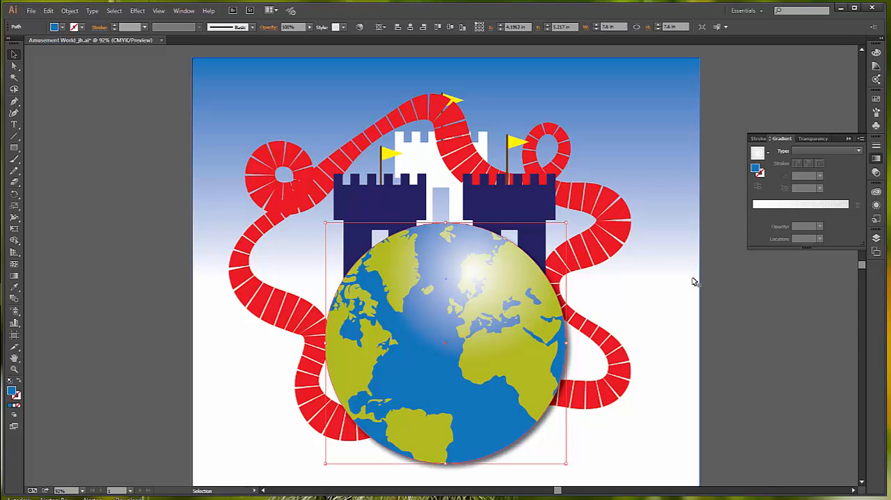
left_click(716, 213)
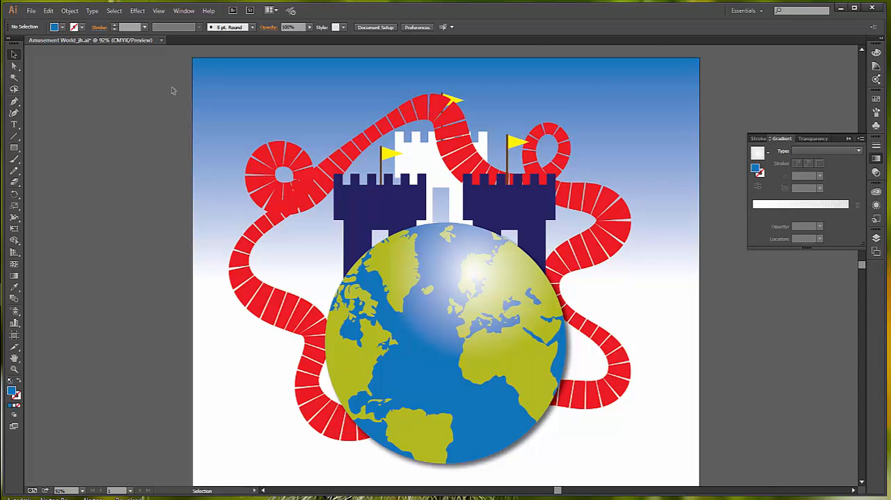
- Add the point text AMUSEMENT PARK on the Content layer, in the sky above the roller coaster's left loop
left_click(14, 125)
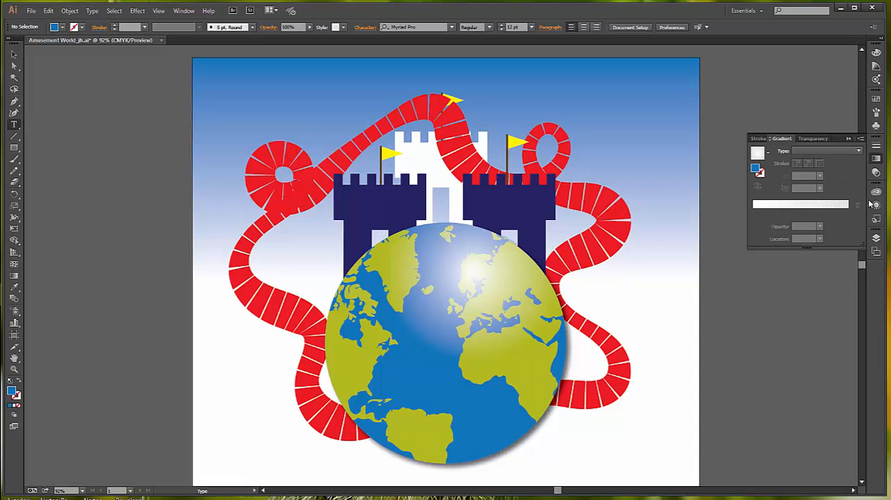
left_click(876, 238)
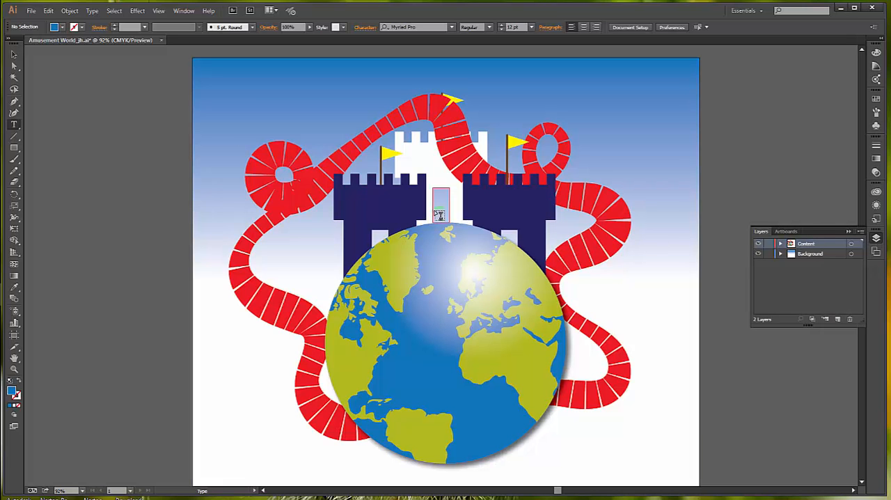
left_click(244, 100)
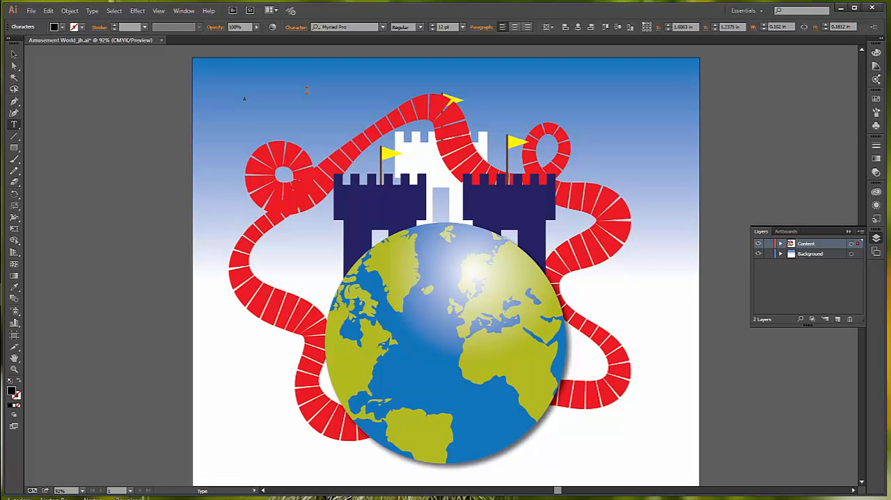
type("USEMENT PARK")
- Set the whole AMUSEMENT PARK text in Azo Sans Uber Regular at 72 pt
left_click(114, 10)
left_click(123, 23)
left_click(383, 28)
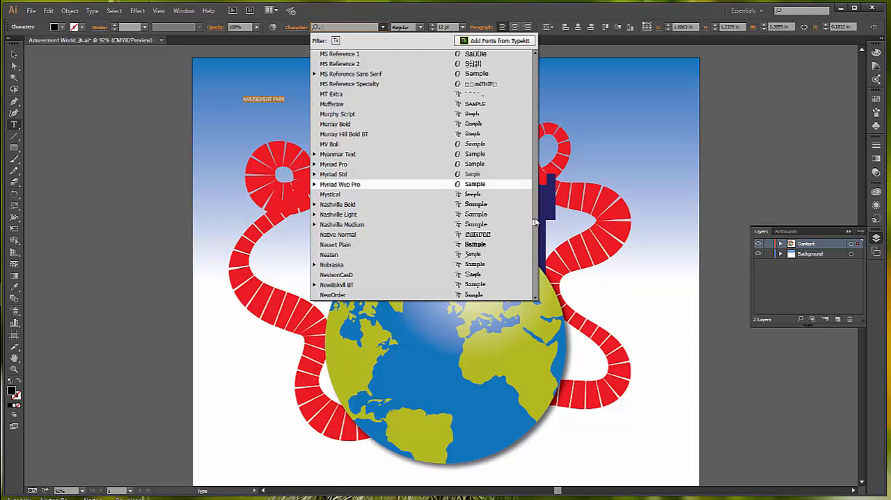
left_click_drag(535, 222, 535, 76)
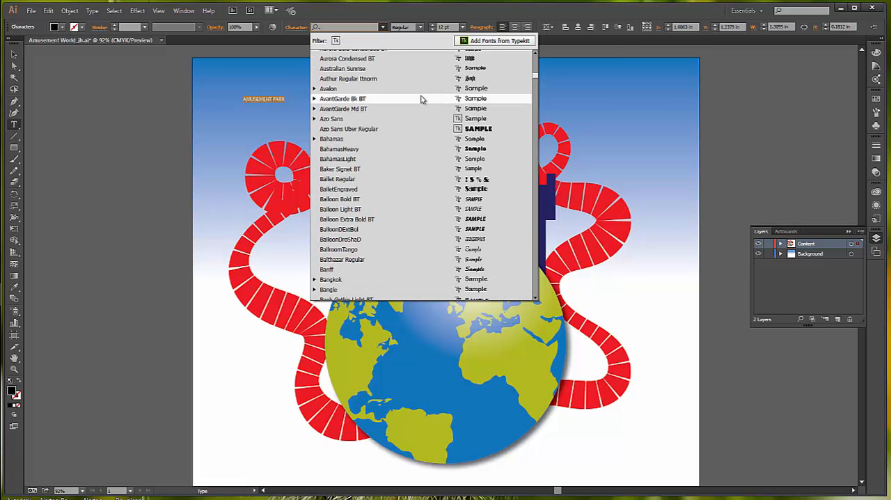
left_click(367, 130)
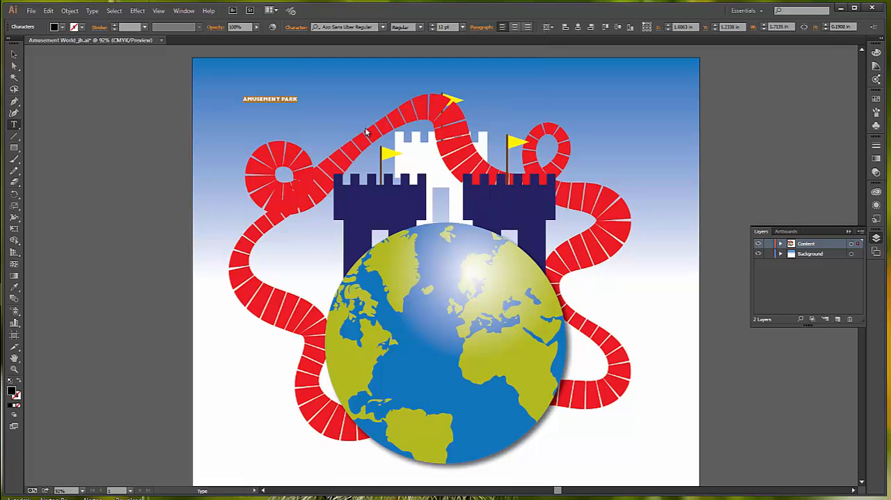
left_click(418, 28)
left_click(418, 28)
left_click(462, 27)
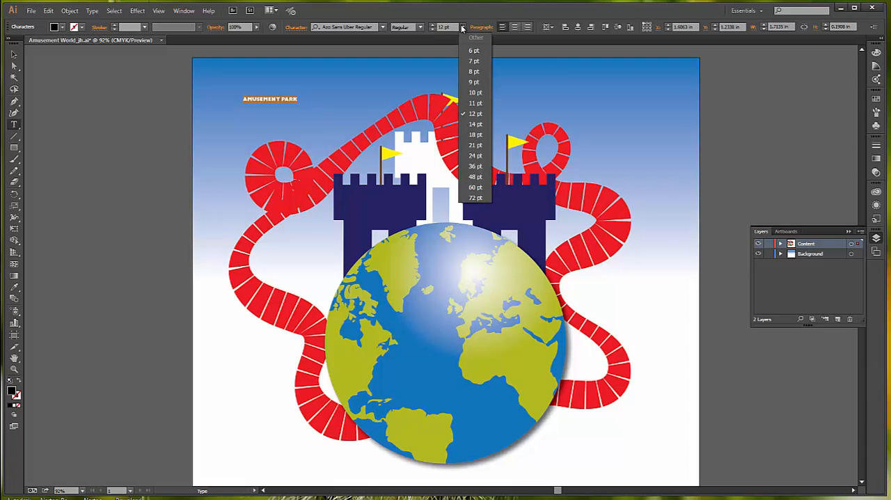
left_click(479, 198)
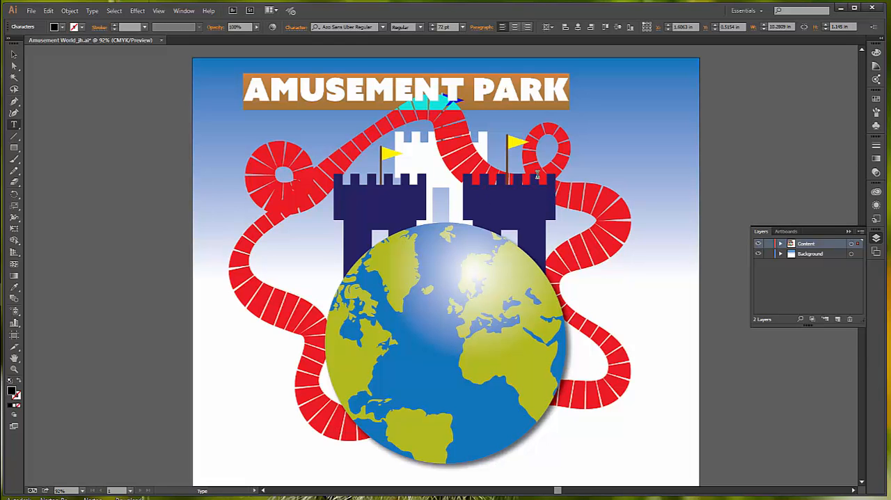
- Fill the AMUSEMENT PARK text with the purple swatch C=75 M=100 Y=0 K=0
left_click(876, 98)
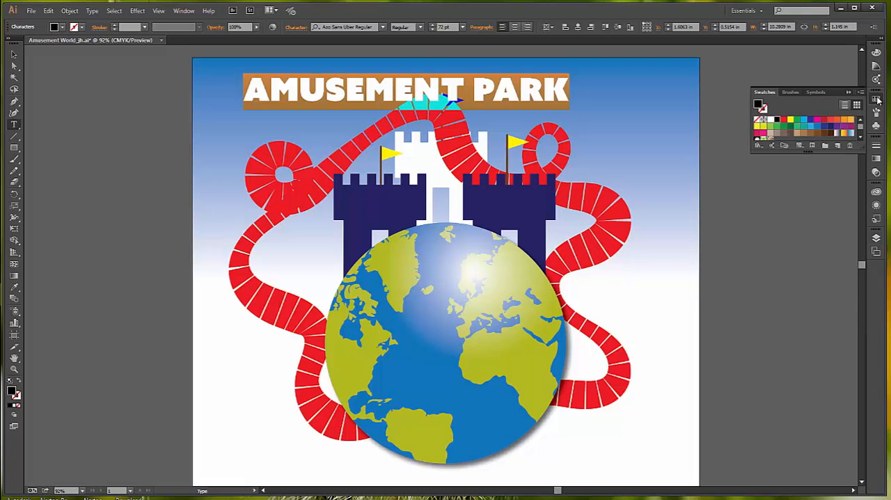
left_click(831, 130)
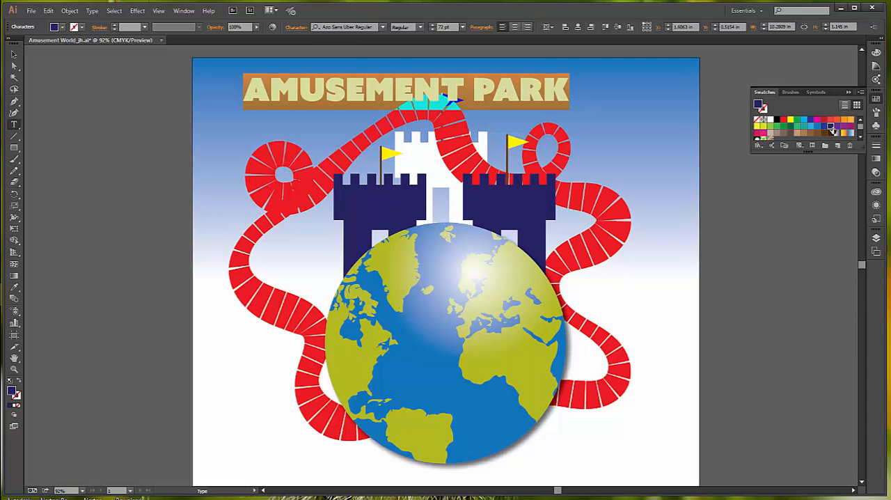
left_click(838, 128)
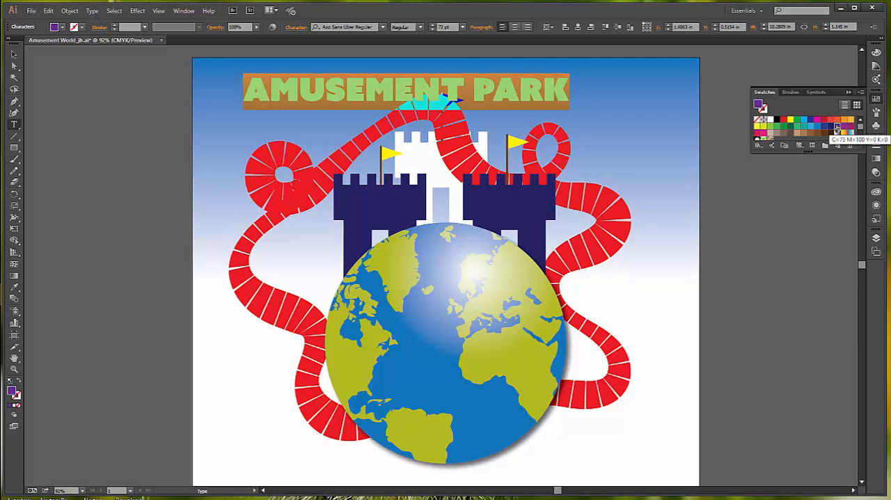
- Move the AMUSEMENT PARK text down across the middle of the globe, centring it horizontally on the globe
left_click(14, 55)
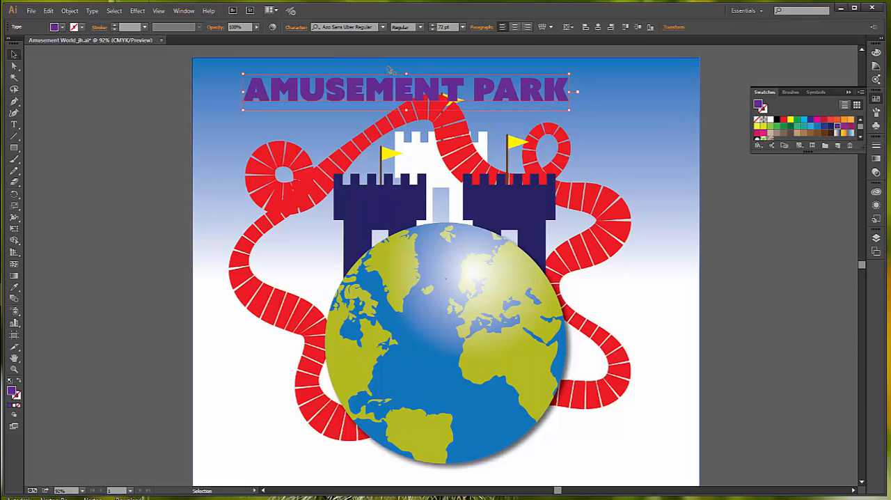
left_click_drag(404, 87, 451, 341)
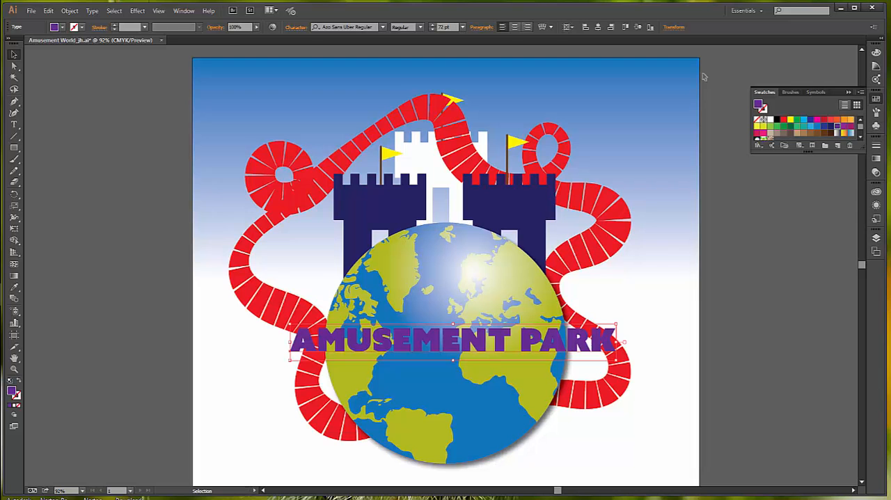
left_click_drag(511, 346, 495, 346)
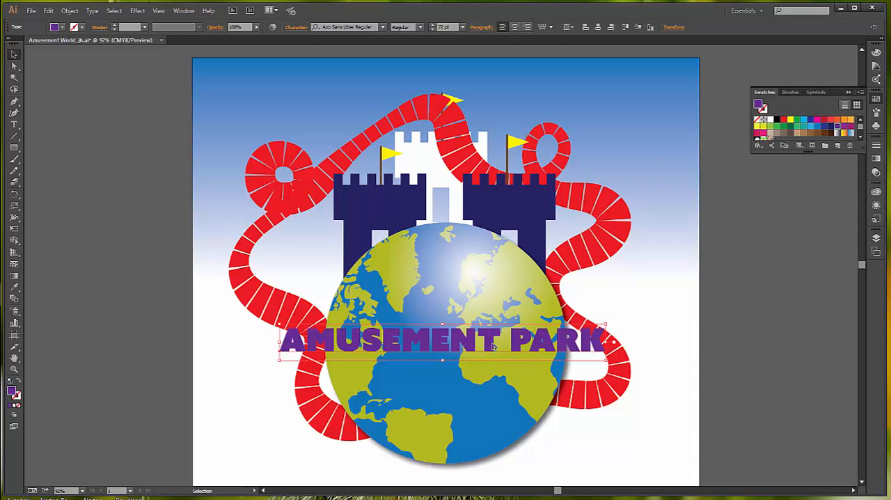
left_click(750, 333)
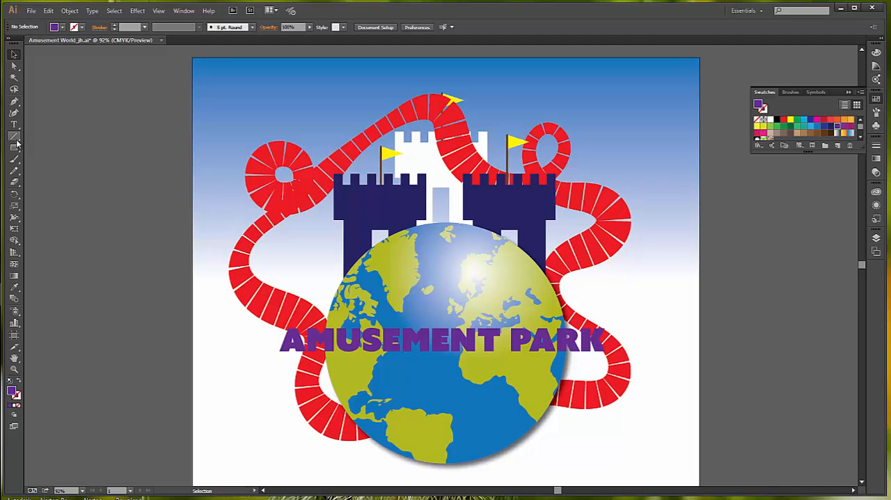
- Apply an envelope warp to the AMUSEMENT PARK text, using the Arc style with horizontal orientation
left_click(435, 343)
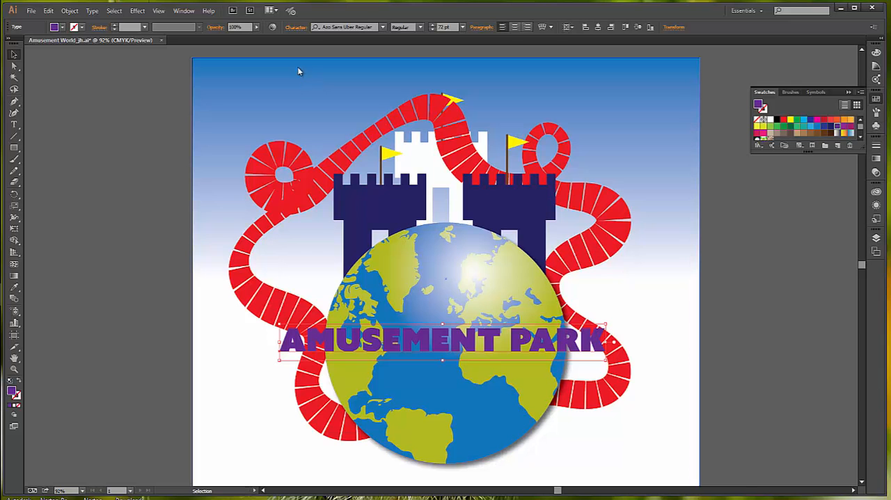
left_click(69, 11)
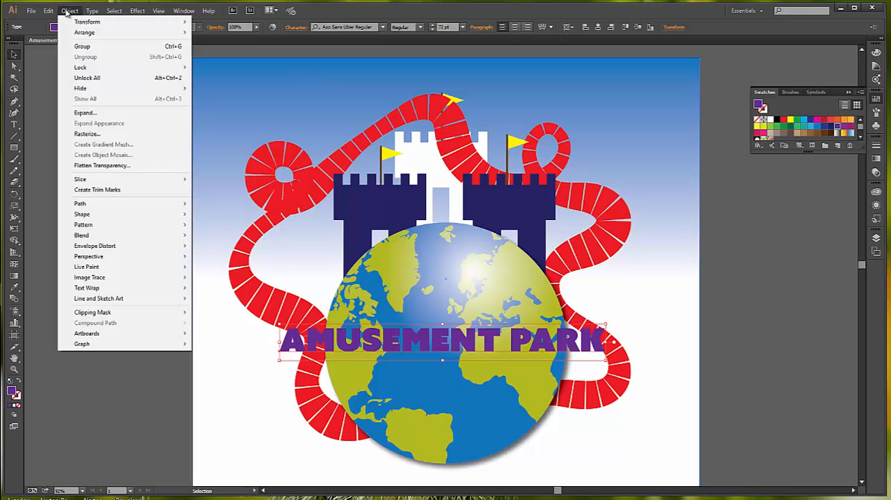
mouse_move(124, 282)
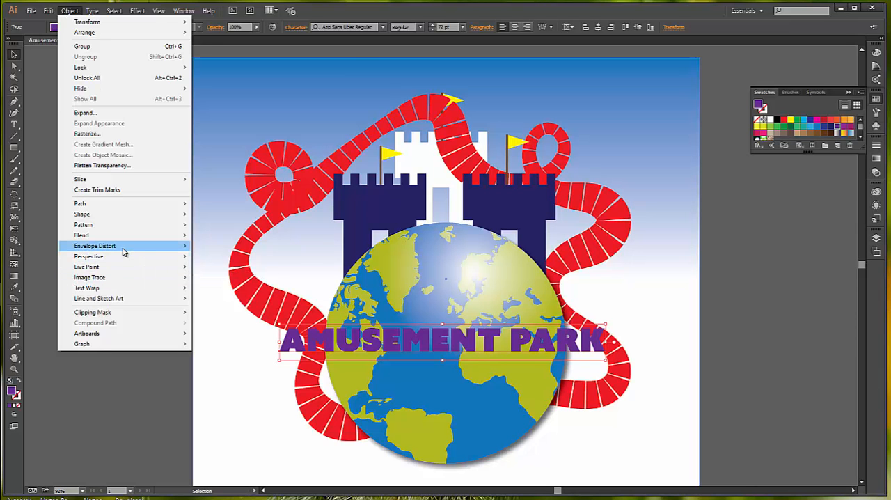
mouse_move(123, 252)
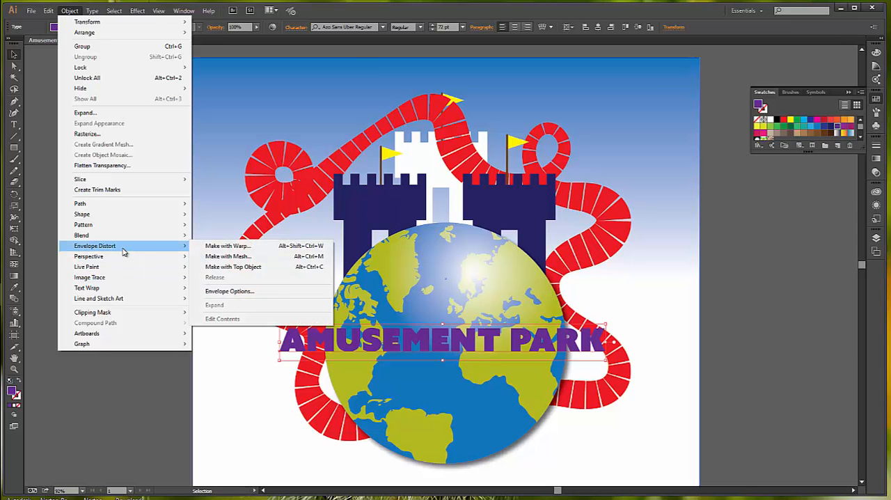
left_click(243, 248)
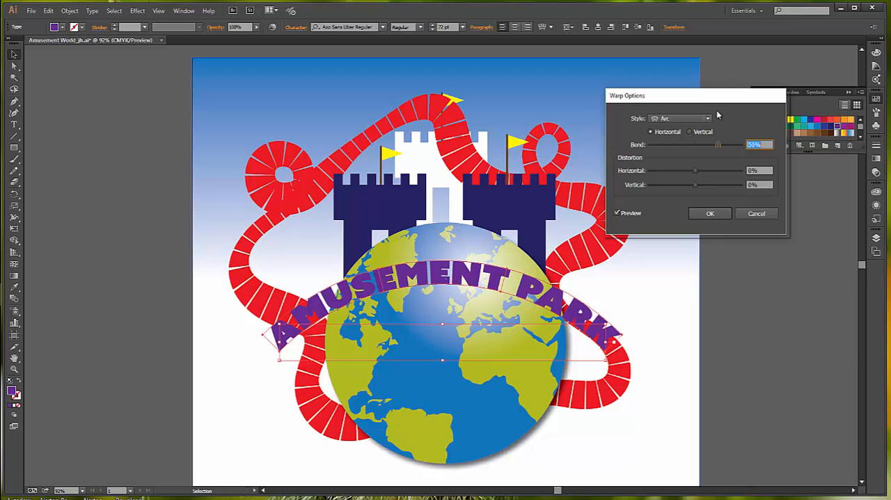
left_click(709, 119)
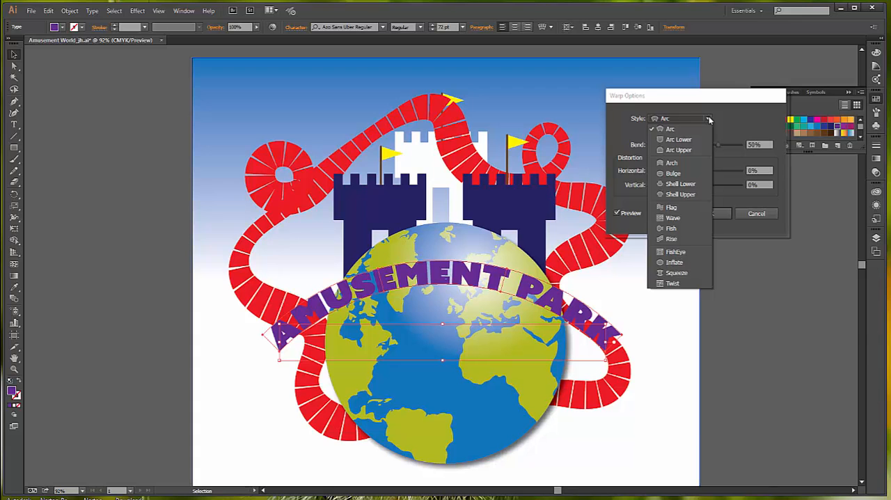
left_click(709, 119)
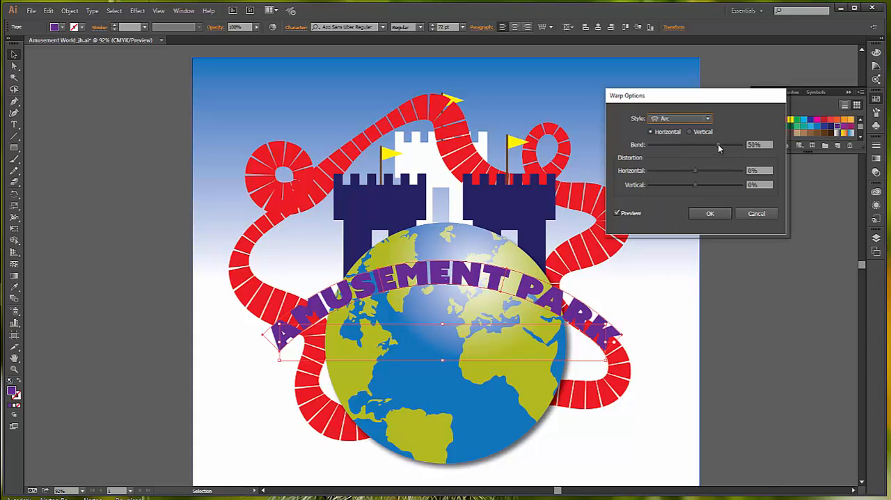
- Set the bend of the title's Arc warp to 36%, keep the result and deselect the text
left_click(718, 144)
left_click_drag(718, 145, 715, 146)
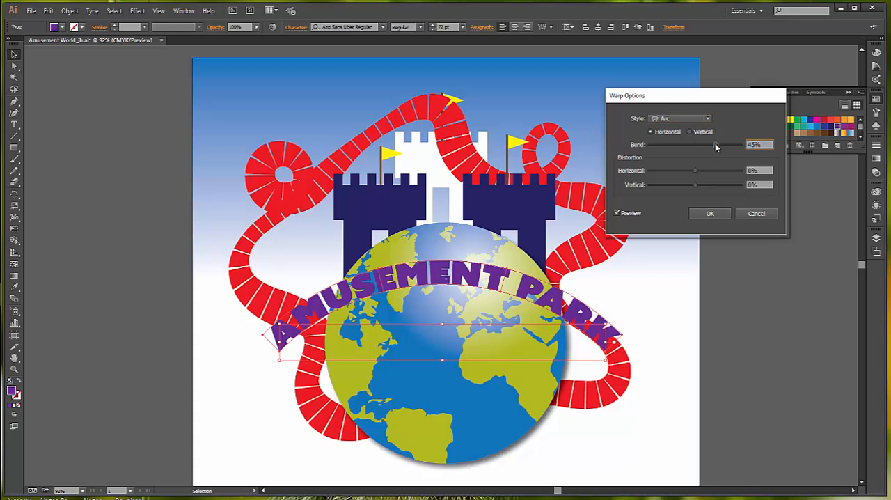
left_click_drag(715, 147, 710, 147)
left_click_drag(711, 147, 711, 146)
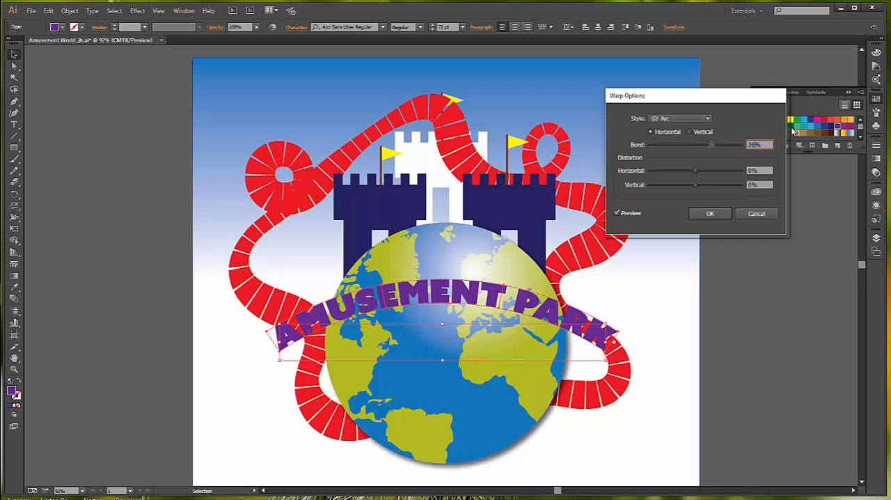
left_click(710, 213)
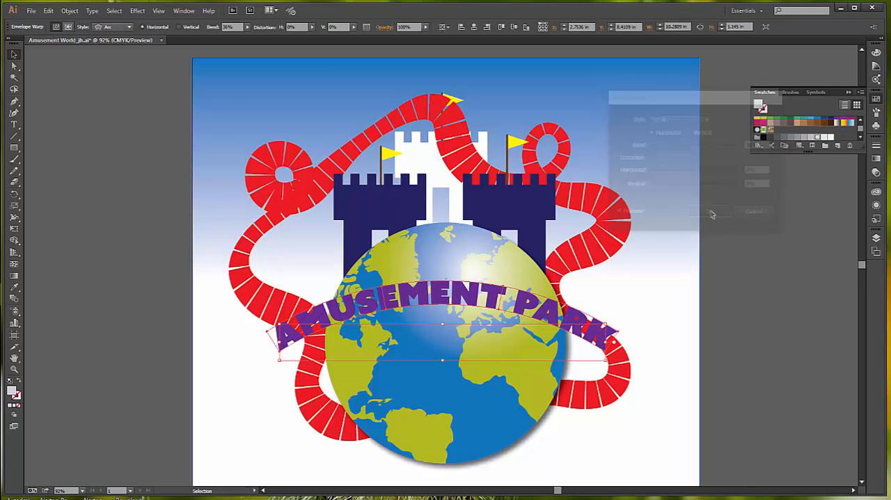
left_click(734, 287)
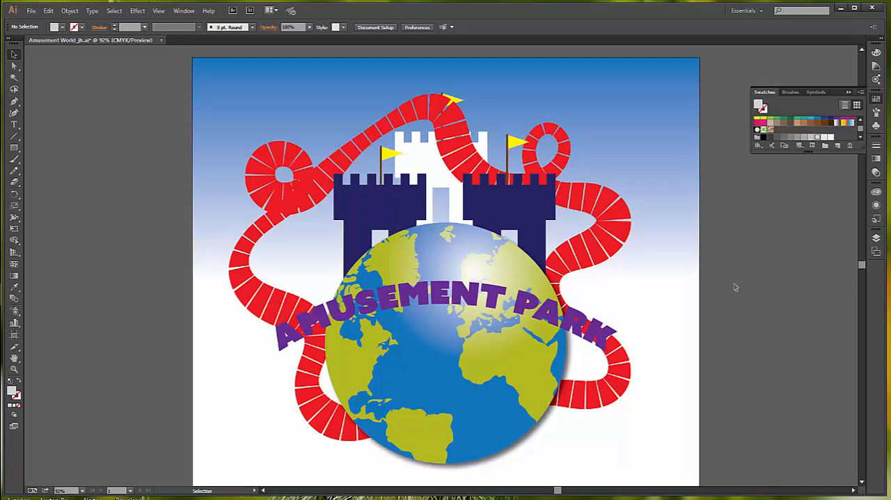
- Draw a horizontal line segment about 13.9 in long across the globe, just above the AMUSEMENT PARK title
left_click(14, 138)
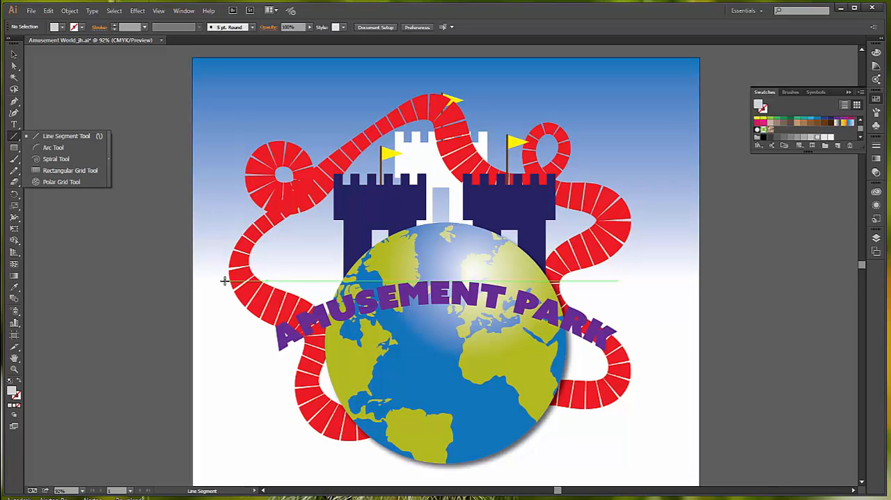
left_click_drag(204, 282, 344, 281)
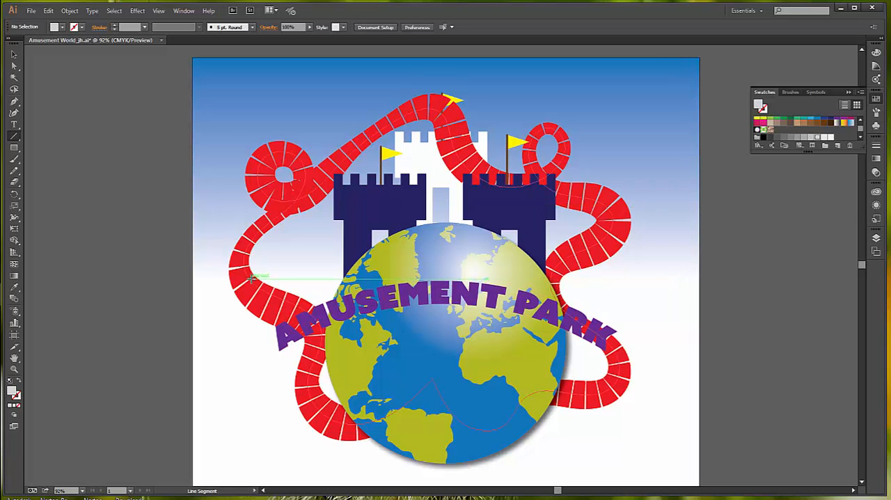
left_click(212, 280)
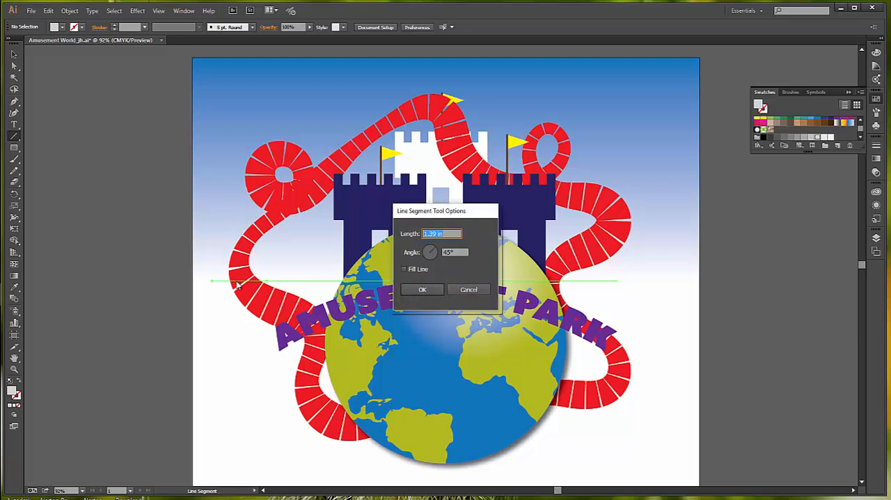
left_click(468, 290)
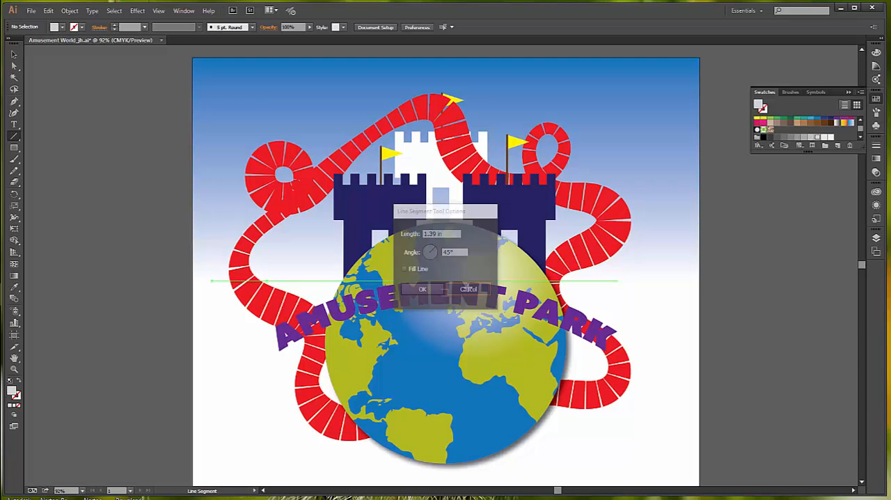
left_click_drag(212, 278, 653, 283)
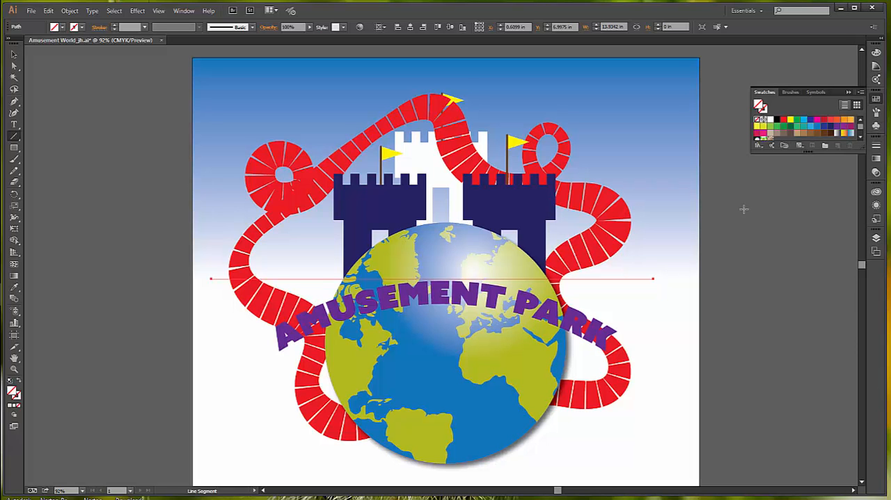
- Open the Decorative_Banners and Seals brush library
left_click(183, 12)
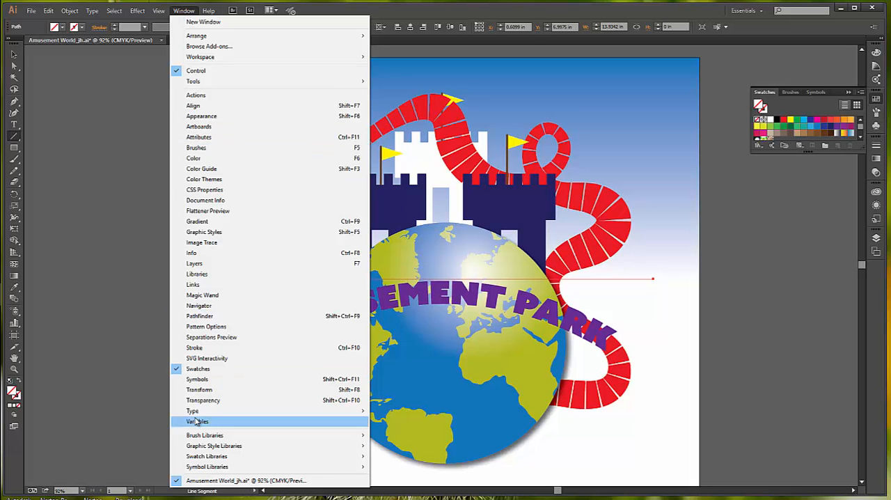
mouse_move(224, 438)
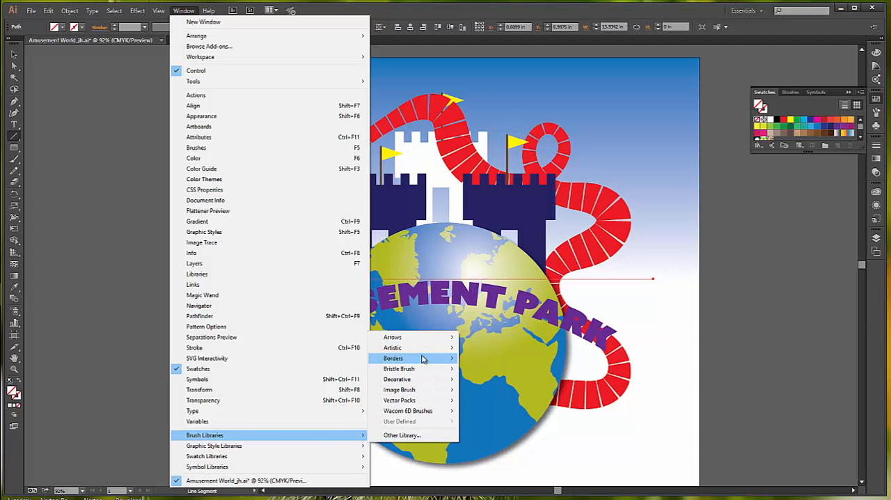
mouse_move(422, 362)
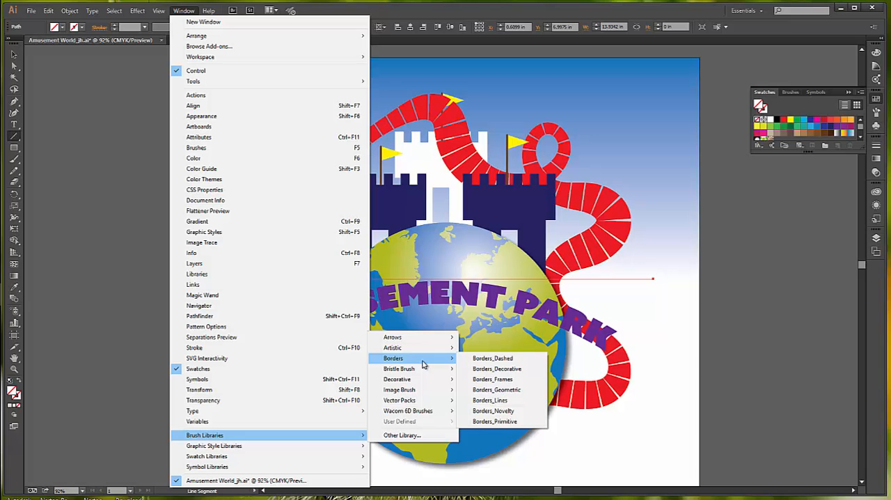
mouse_move(423, 380)
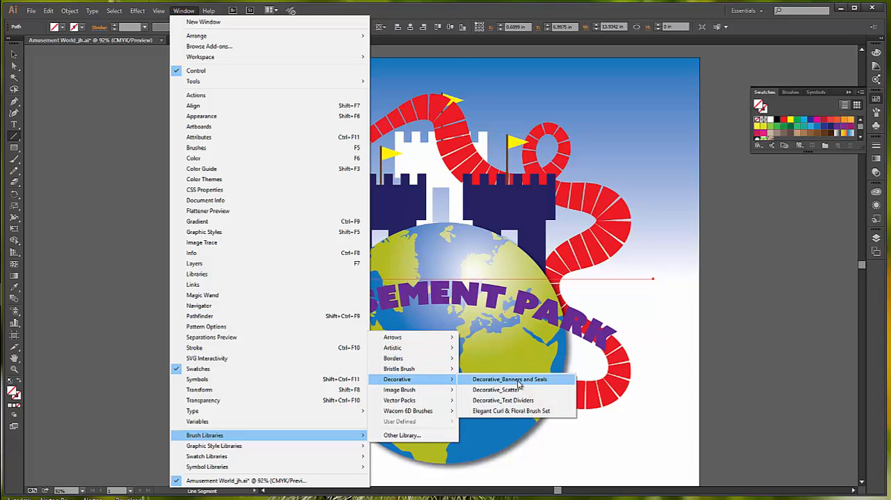
left_click(523, 381)
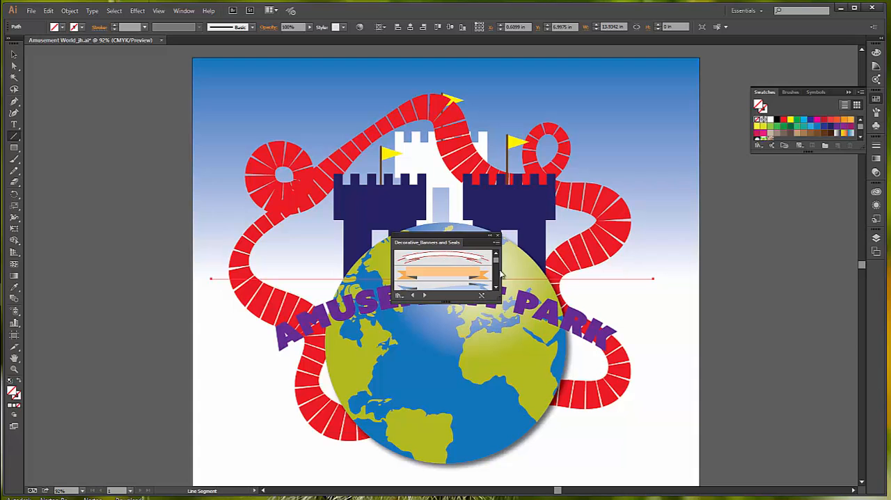
- Apply the arched white banner brush with red edges to the horizontal line, and close the brush library
left_click_drag(496, 261, 497, 266)
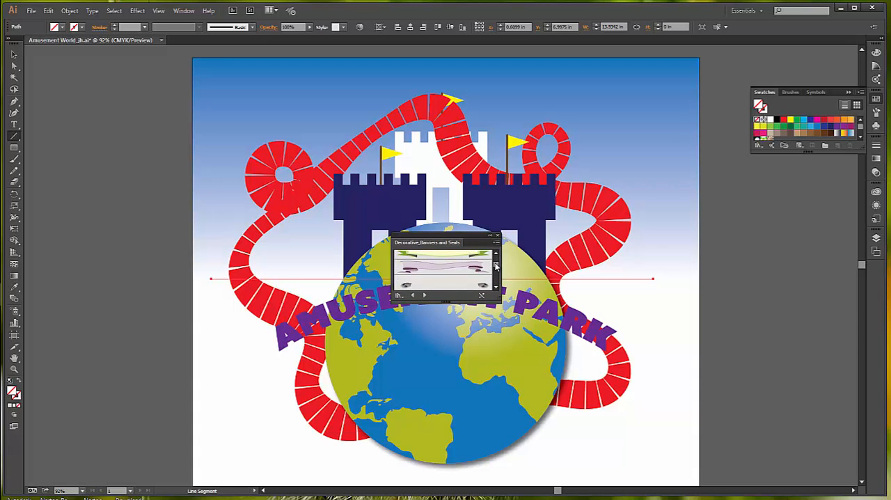
left_click(496, 253)
left_click(496, 252)
left_click_drag(497, 263, 496, 255)
left_click(448, 259)
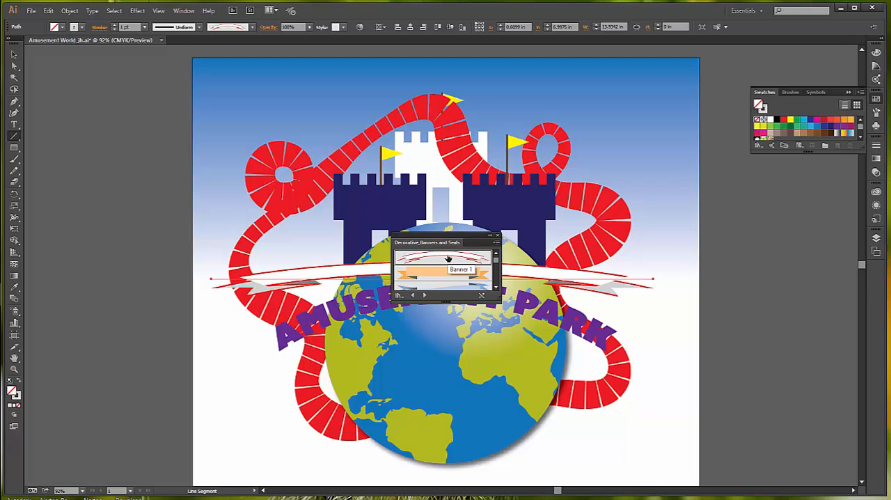
left_click(498, 236)
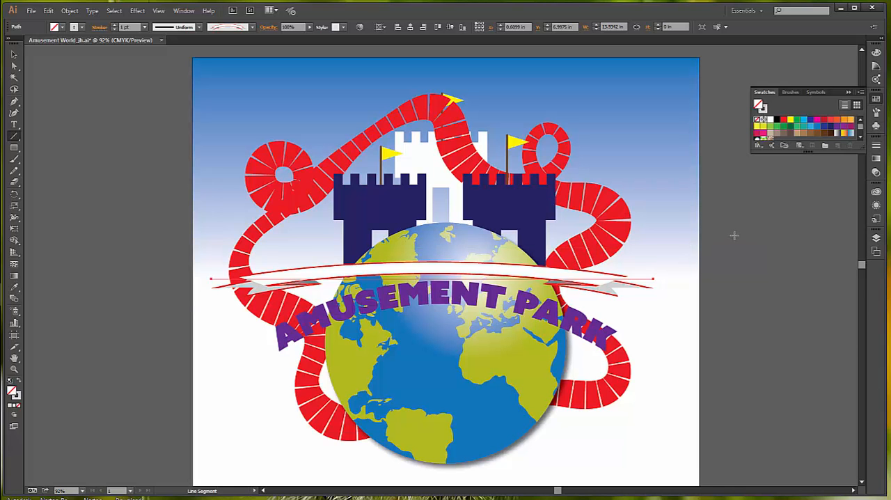
- Set the banner line's stroke weight to 5 pt
left_click(877, 144)
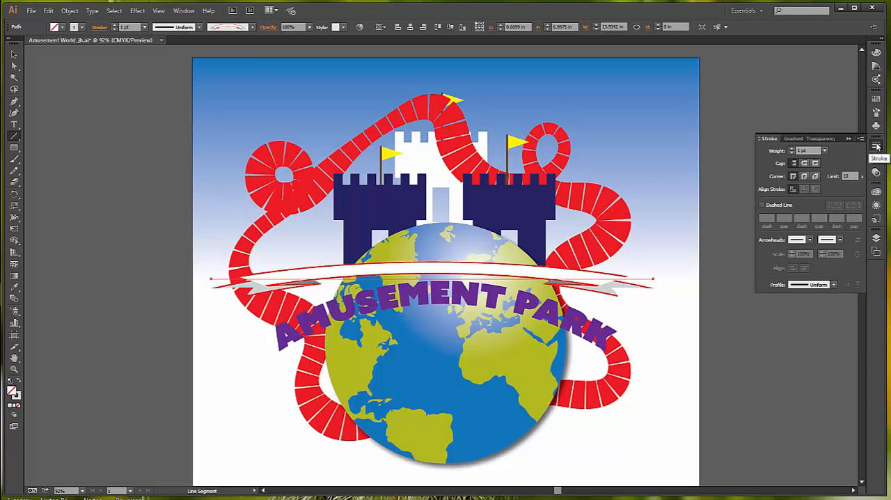
left_click(824, 150)
left_click(834, 235)
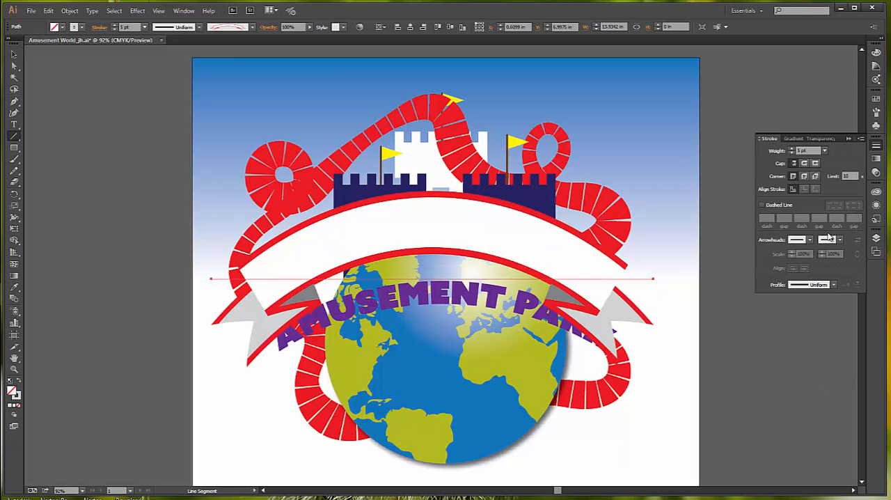
- Stretch the banner line to about 15.3 in wide and move it down so the banner covers the AMUSEMENT PARK title
left_click(14, 56)
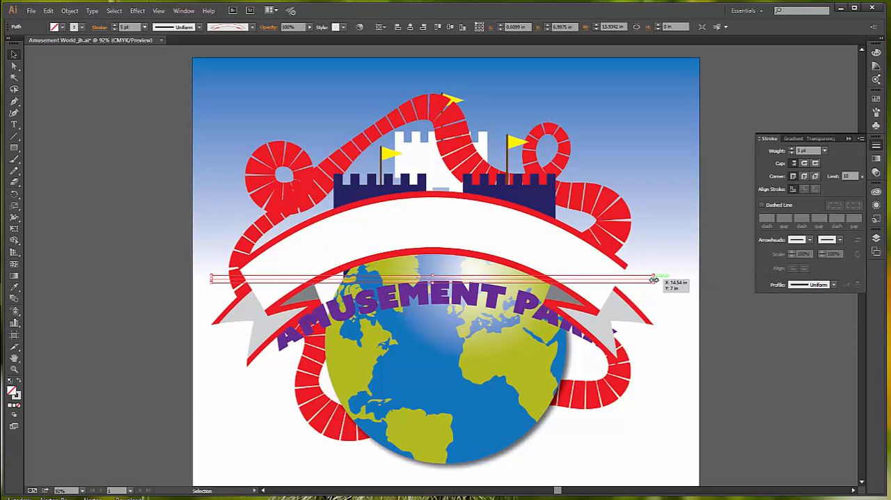
left_click_drag(654, 279, 675, 279)
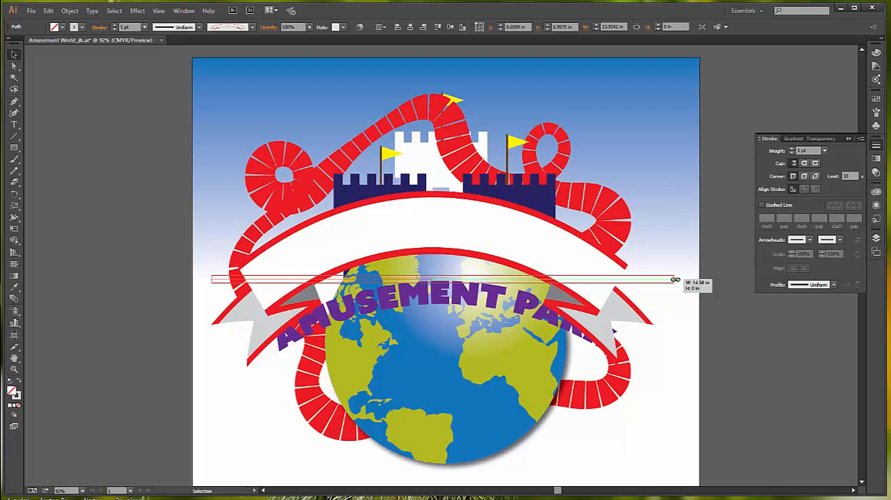
left_click_drag(675, 279, 695, 280)
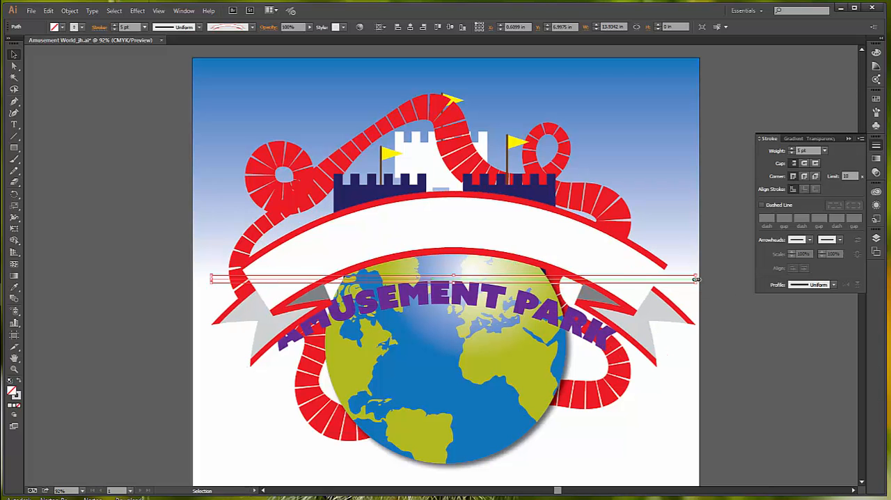
left_click_drag(492, 234, 477, 315)
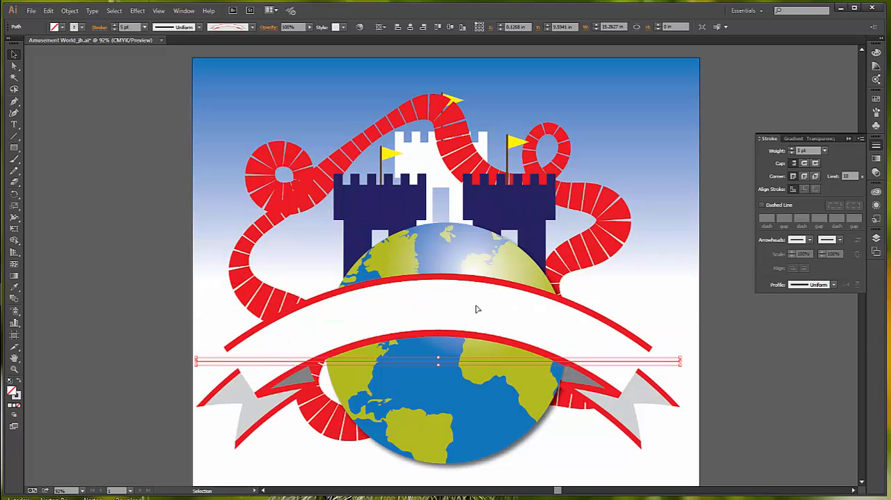
- Send the banner backward so that it sits behind the AMUSEMENT PARK title
left_click(69, 11)
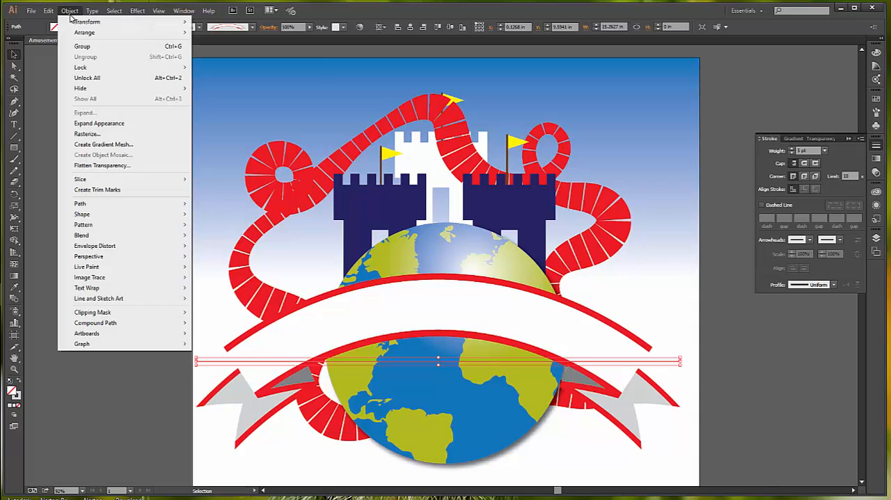
mouse_move(79, 35)
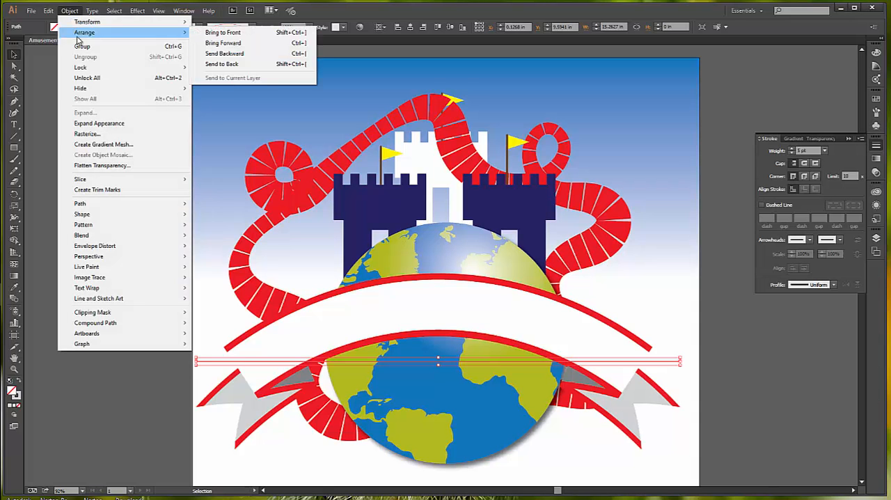
left_click(247, 54)
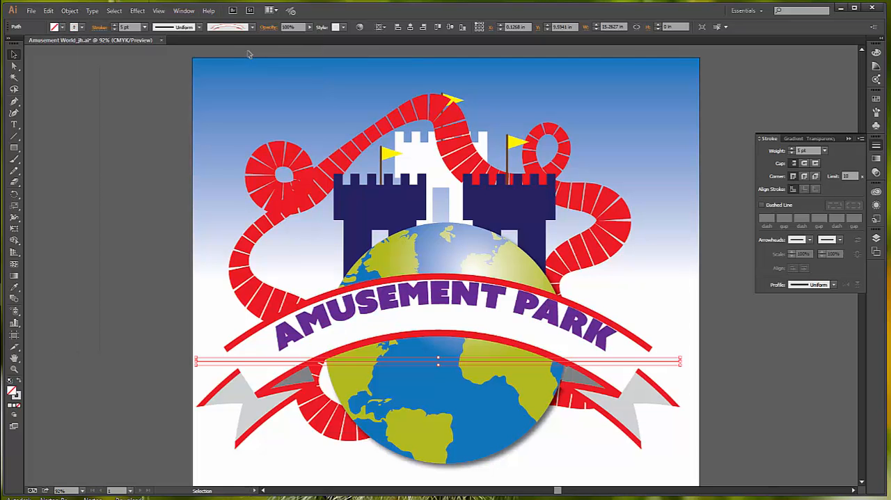
- Move the AMUSEMENT PARK title down into the middle of the banner, and centre title and banner horizontally on the artboard
left_click_drag(451, 305, 445, 317)
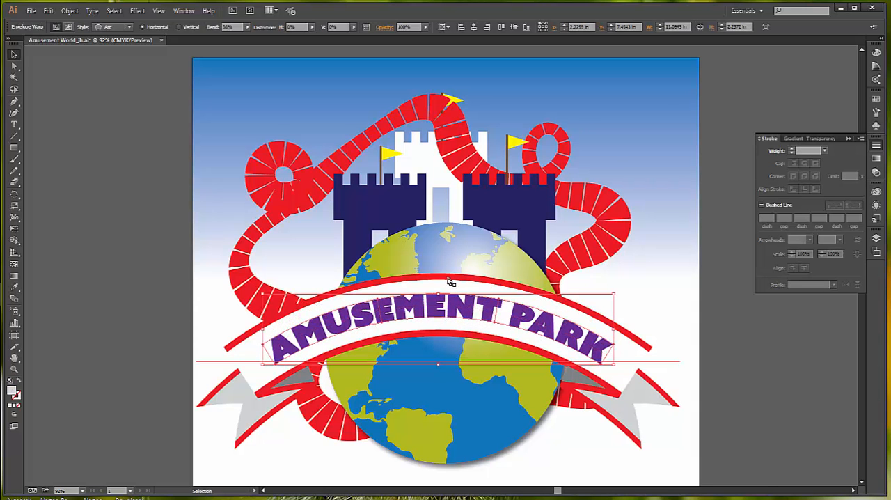
left_click(448, 281, "shift")
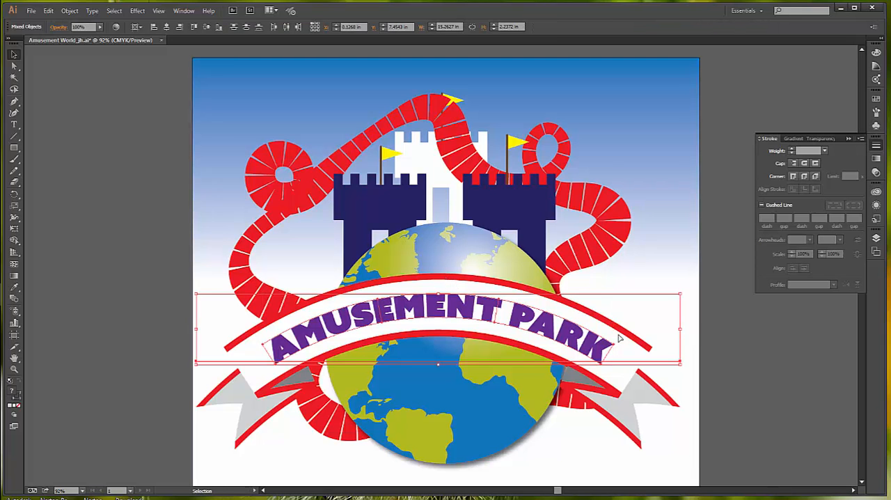
left_click(727, 344)
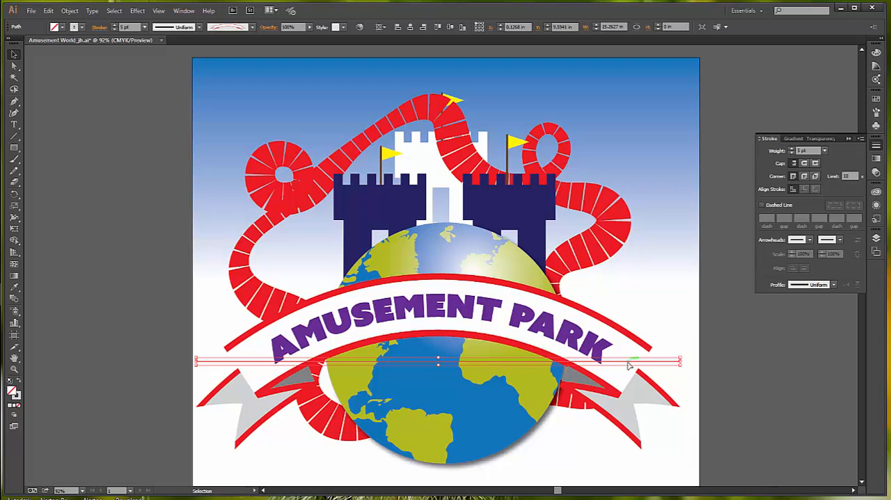
left_click(491, 317, "shift")
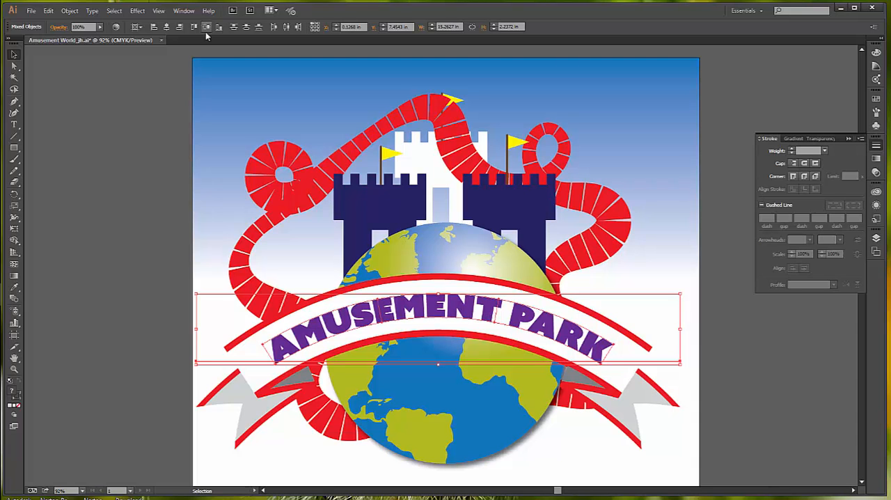
left_click(166, 26)
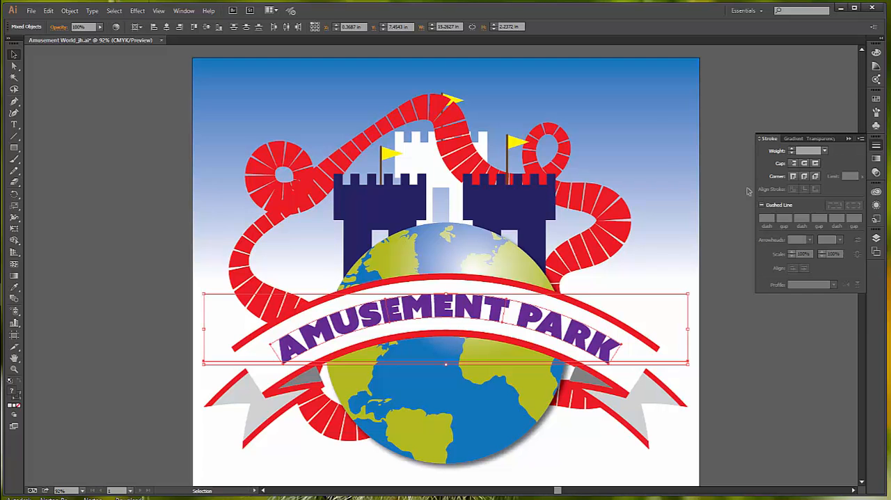
- Nudge the title and banner together about 0.1 in left and 0.08 in down over the globe, and deselect them
key("Left")
key("Left")
key("Left")
key("Left")
key("Left")
key("Left")
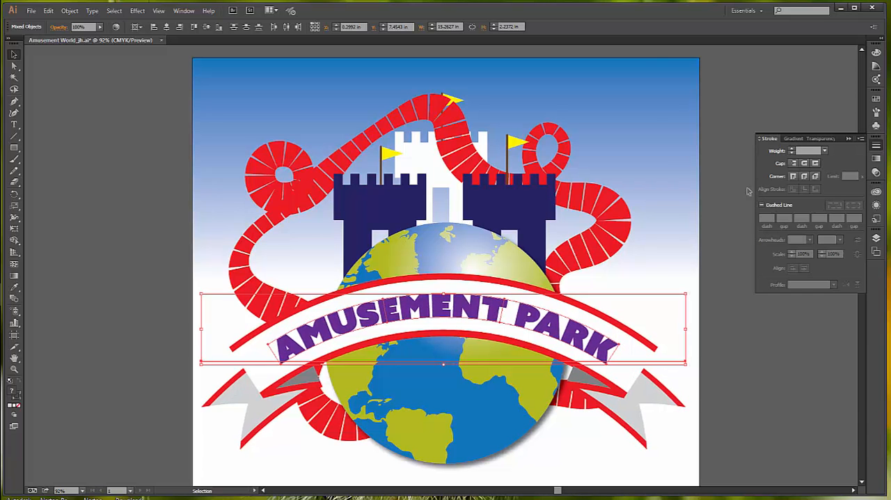
key("Left")
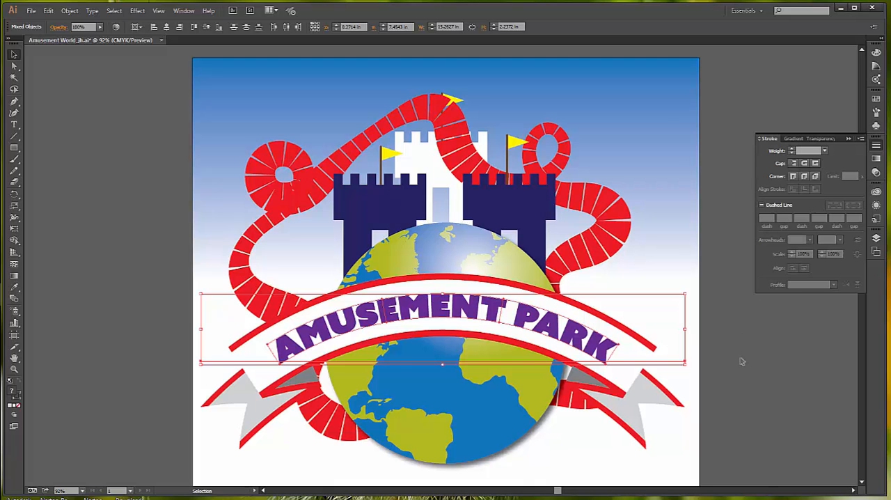
key("Down")
key("Down")
key("Down")
key("Down")
key("Down")
key("Down")
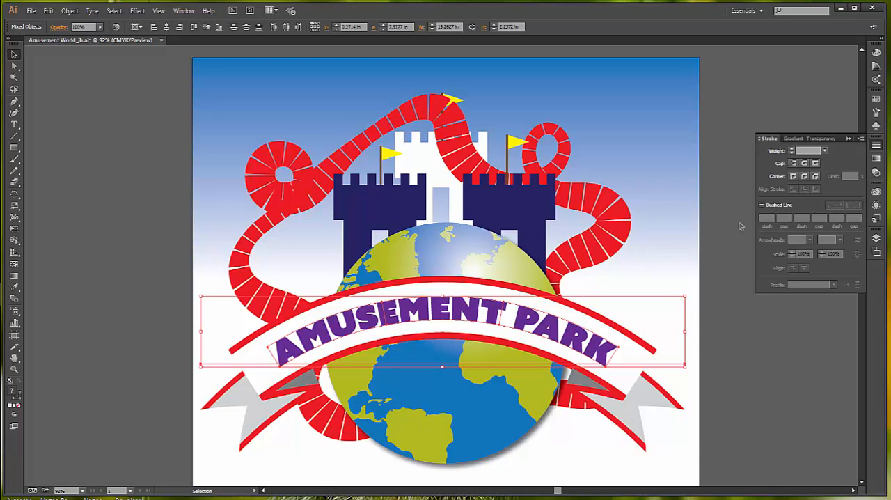
left_click(732, 111)
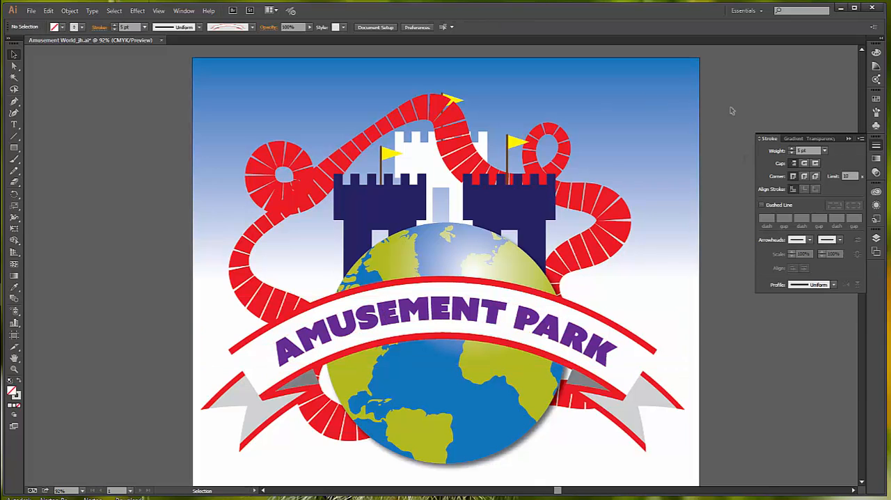
- Move the white castle tower and its flag up about 0.36 in so the flag clears the roller coaster track
left_click(452, 101)
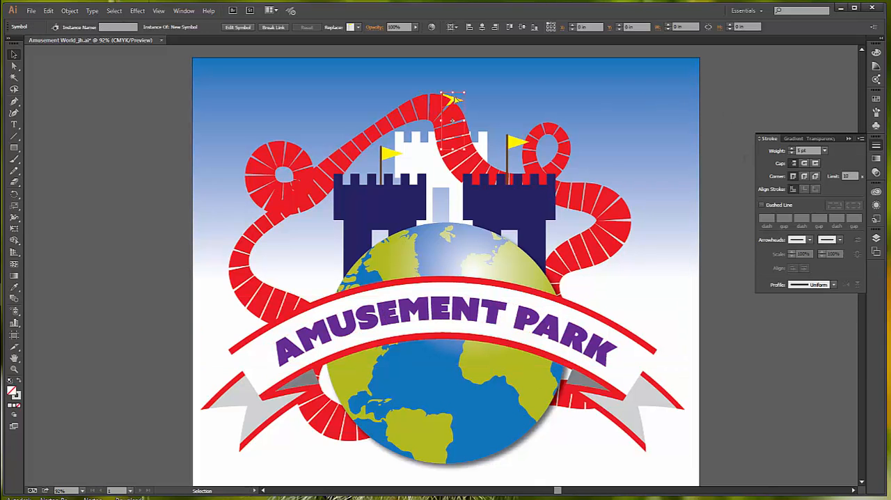
left_click(427, 165, "shift")
key("Up")
key("Up")
key("Up")
key("Up")
key("Up")
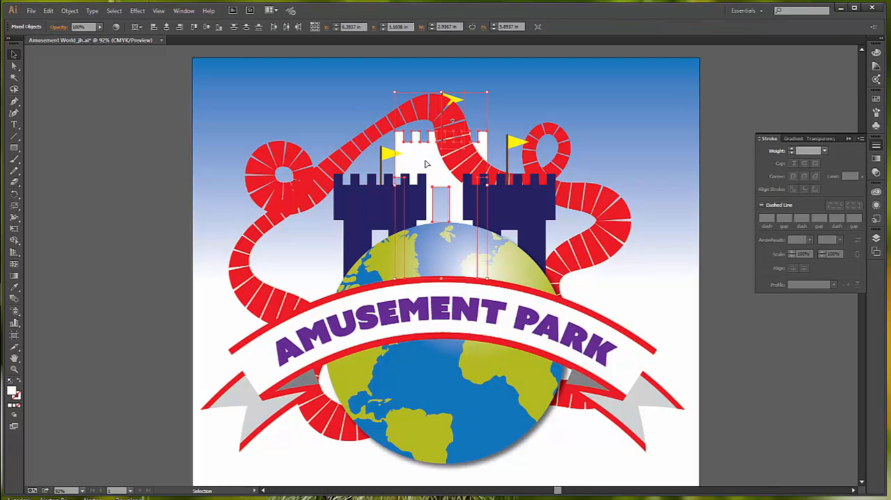
key("Up")
key("Up")
key("Up")
key("Up")
key("Up")
key("Up")
key("Up")
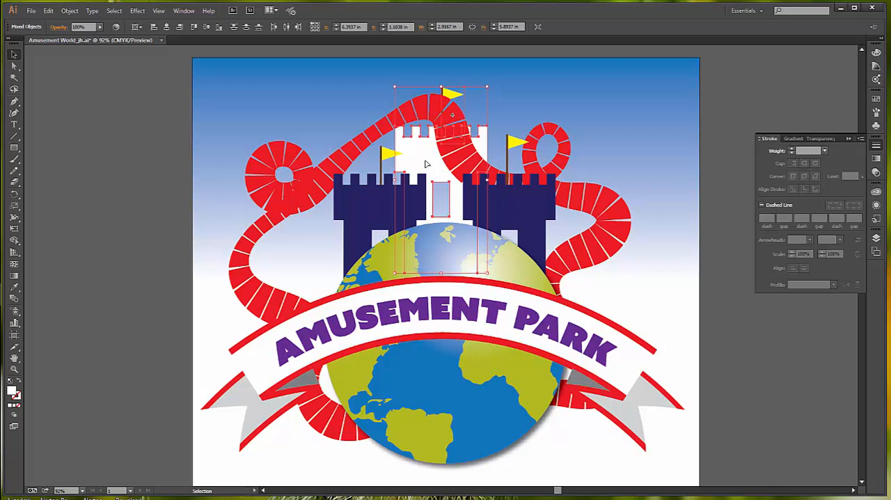
key("Up")
key("Up")
key("Up")
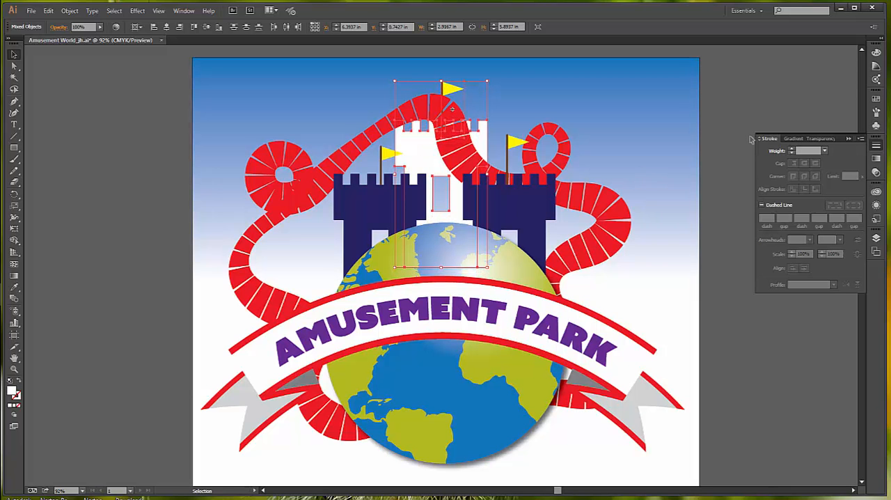
left_click(728, 159)
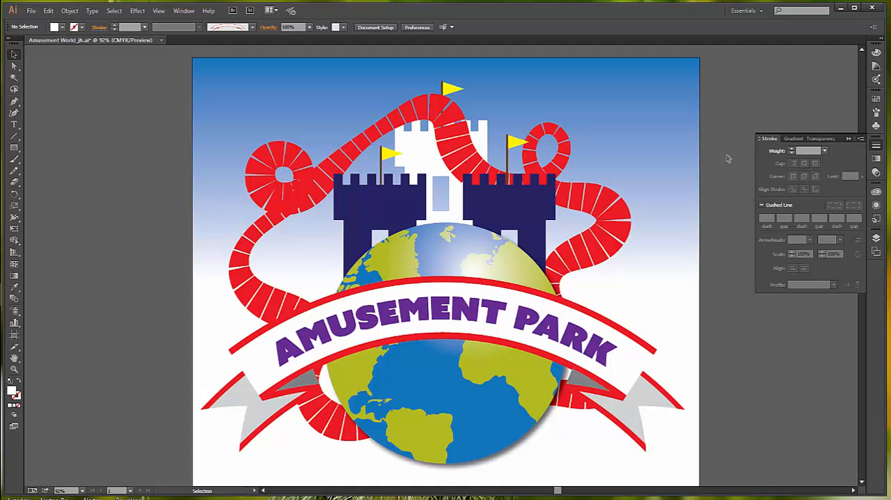